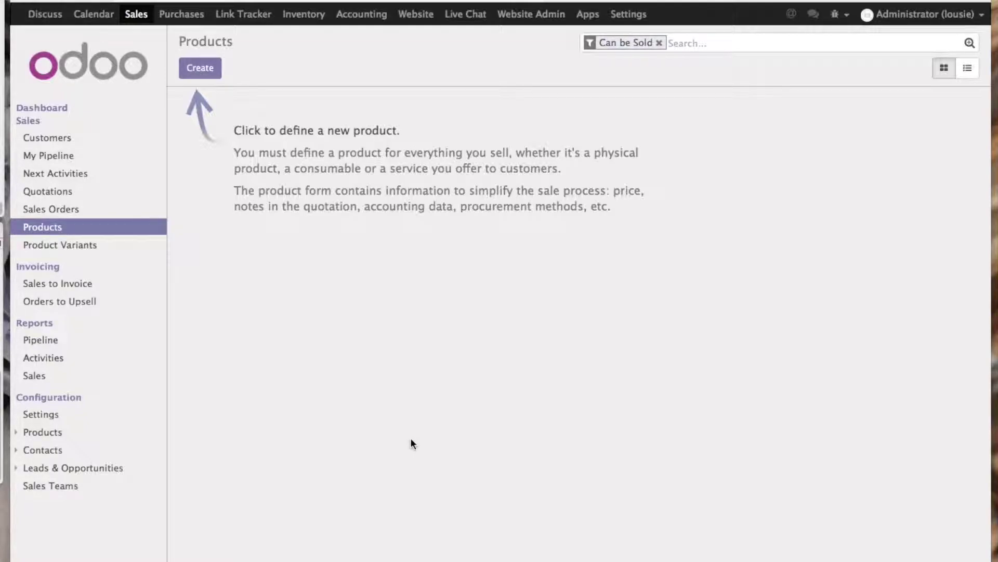
# - Leave the empty Products list and go back to the Sales dashboard with its team cards
pyautogui.click(136, 20)
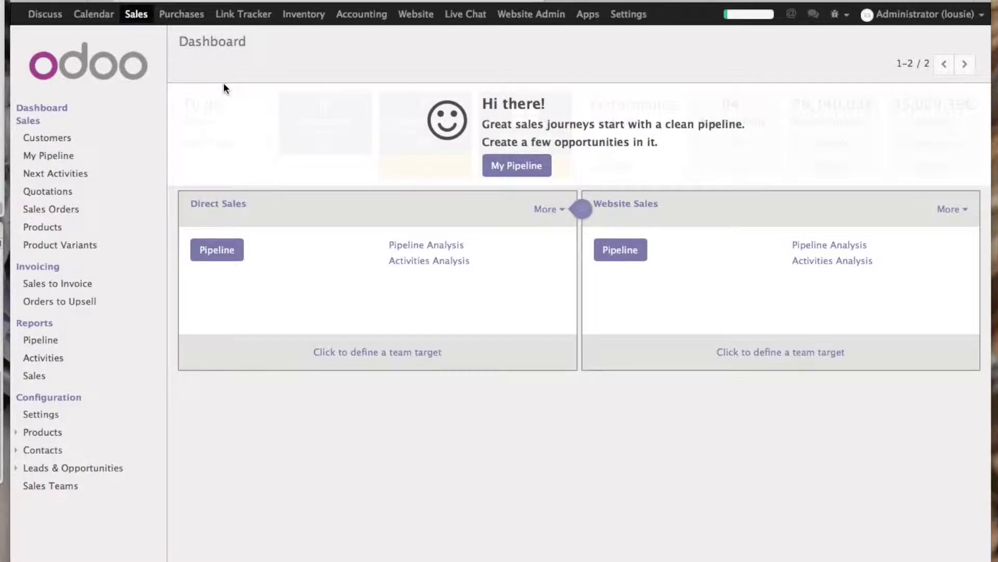
# - Enable Product Variants and Units of Measure in the Sales settings and apply them
pyautogui.click(55, 416)
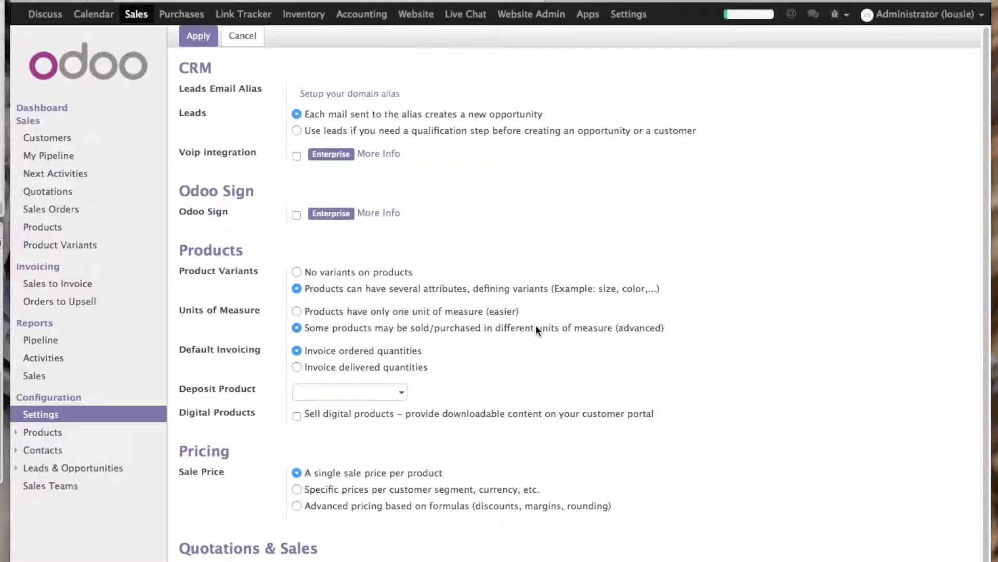
pyautogui.scroll(-9, 535, 329)
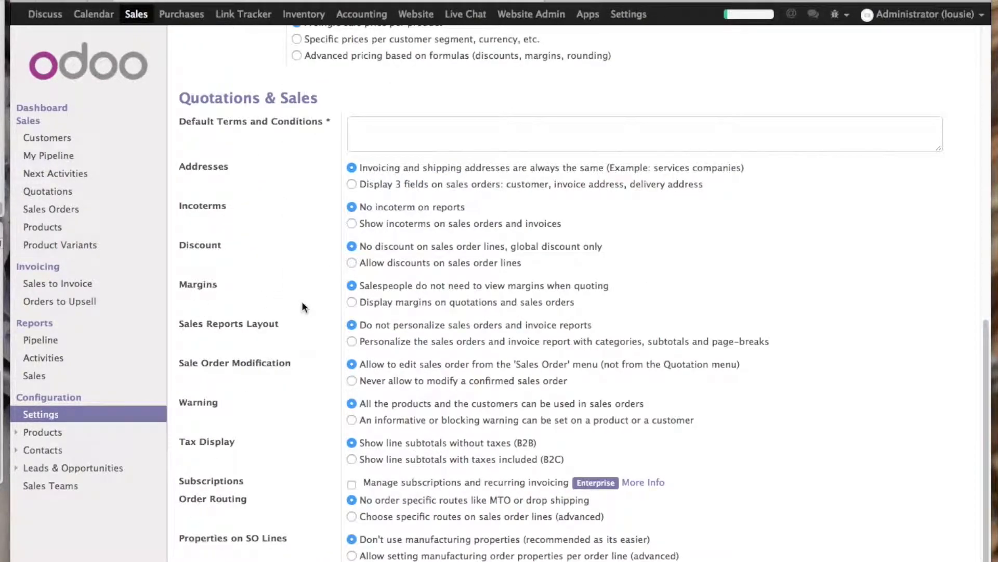
pyautogui.scroll(9, 299, 314)
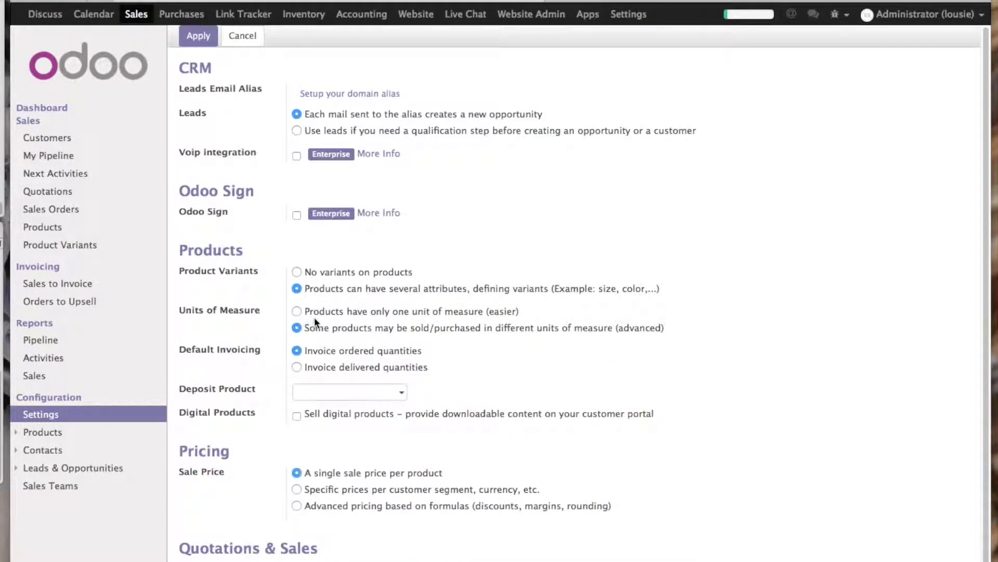
pyautogui.click(208, 39)
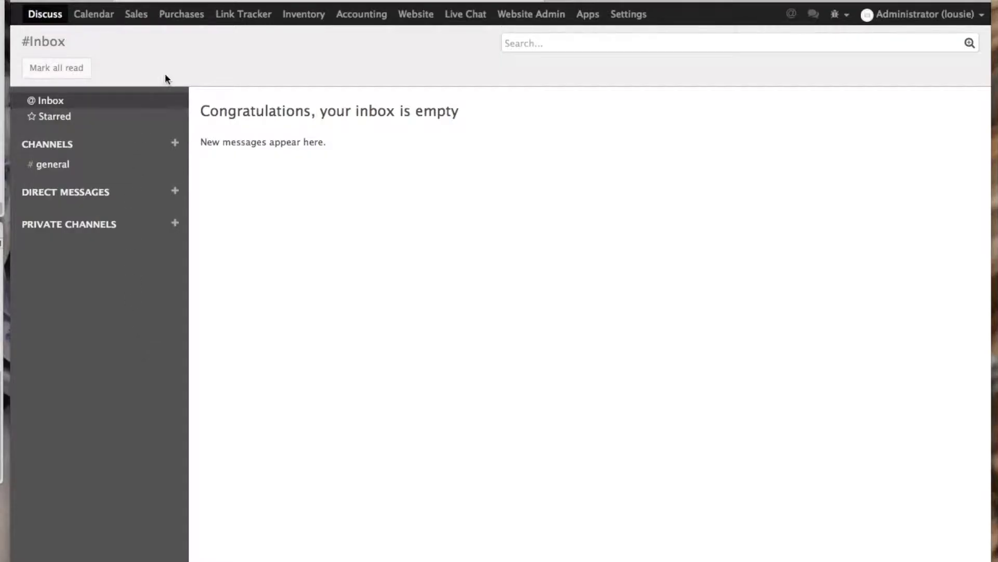
pyautogui.click(137, 15)
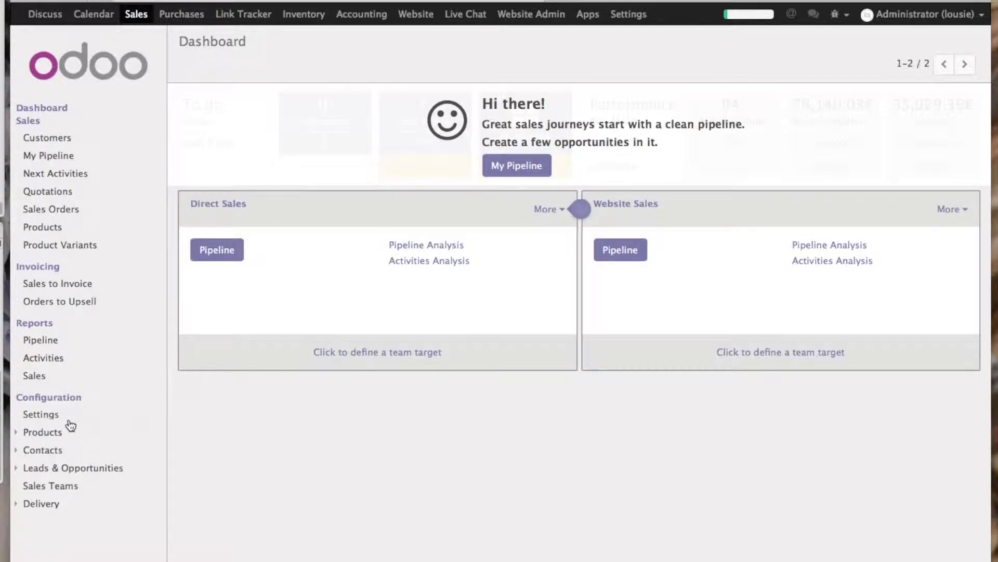
# - Review product categories, the Siza attribute values, units of measure and UoM categories, then the Products list
pyautogui.click(50, 432)
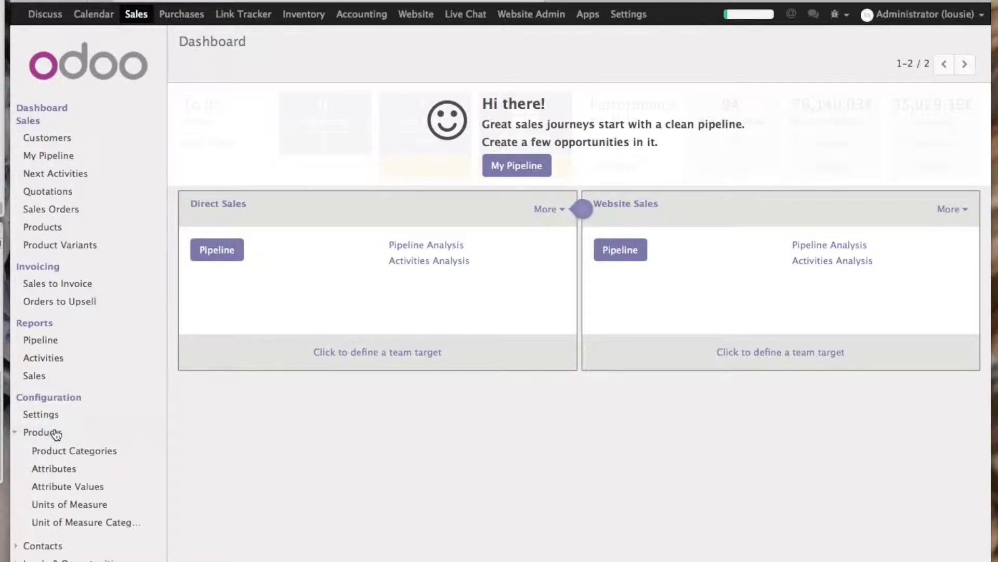
pyautogui.click(96, 451)
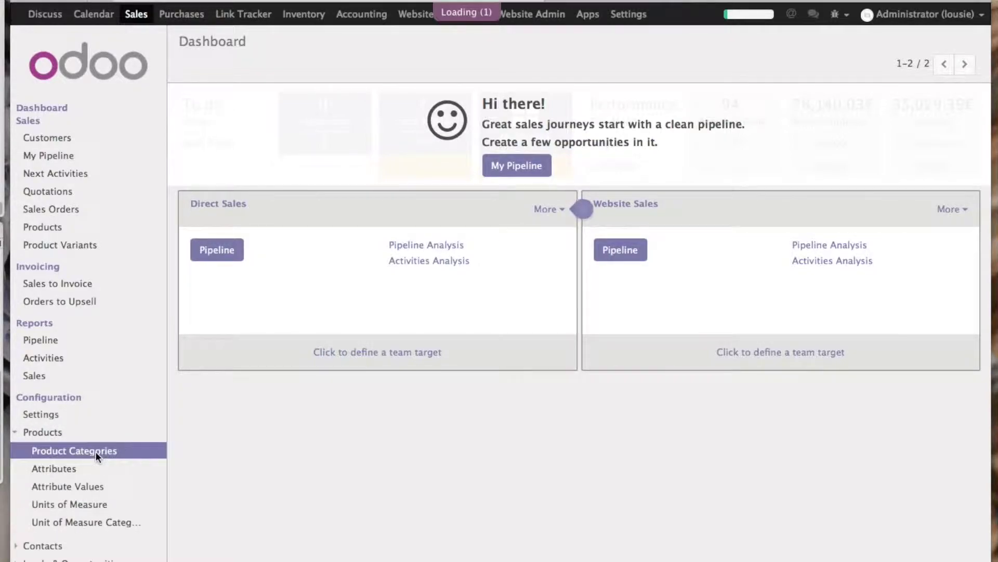
pyautogui.click(63, 469)
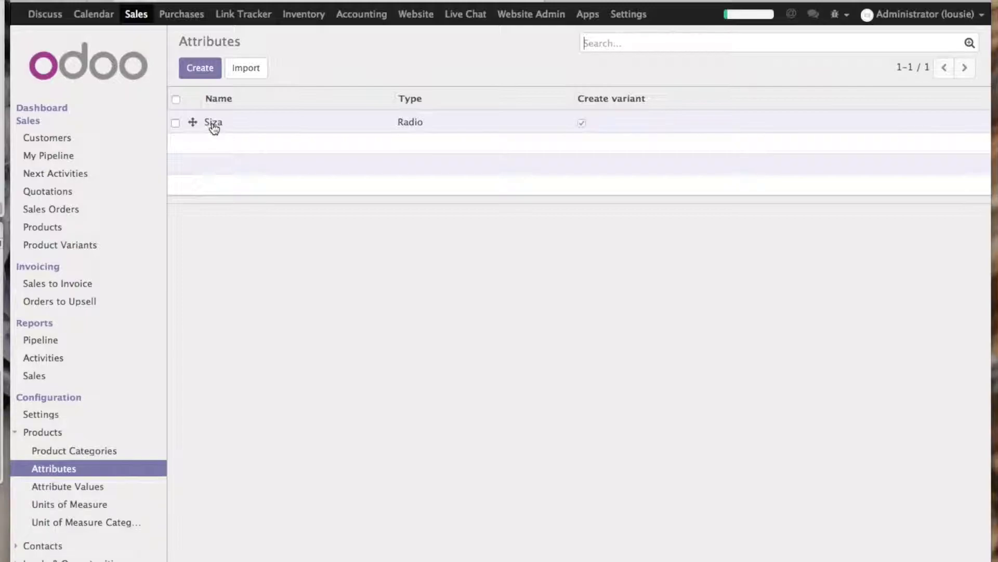
pyautogui.click(86, 488)
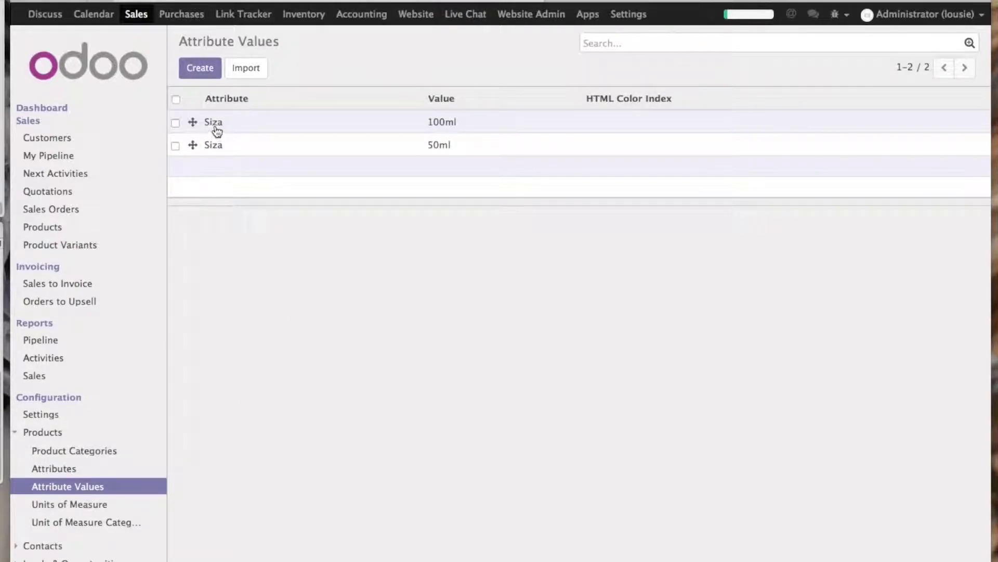
pyautogui.click(102, 508)
pyautogui.click(103, 526)
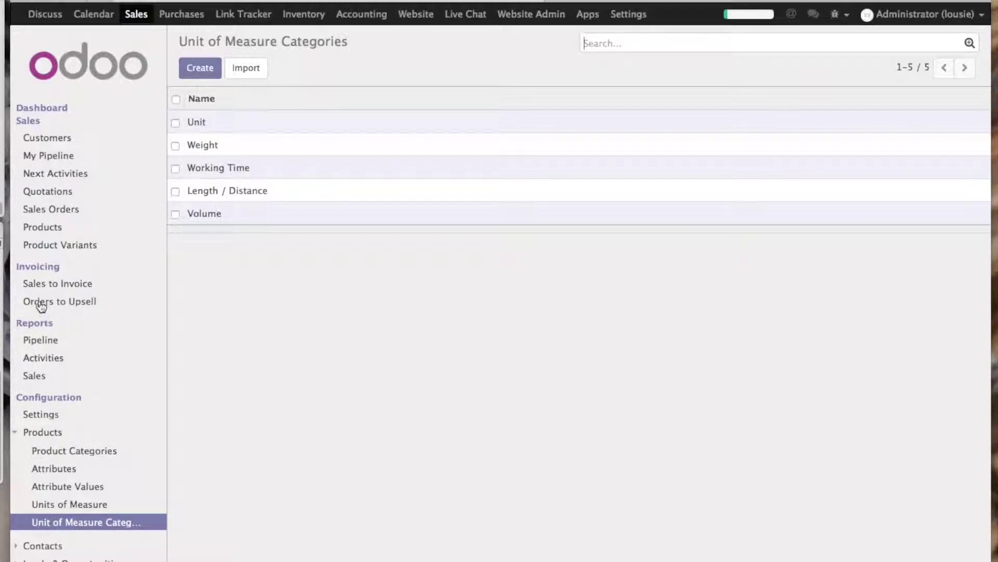
pyautogui.click(51, 227)
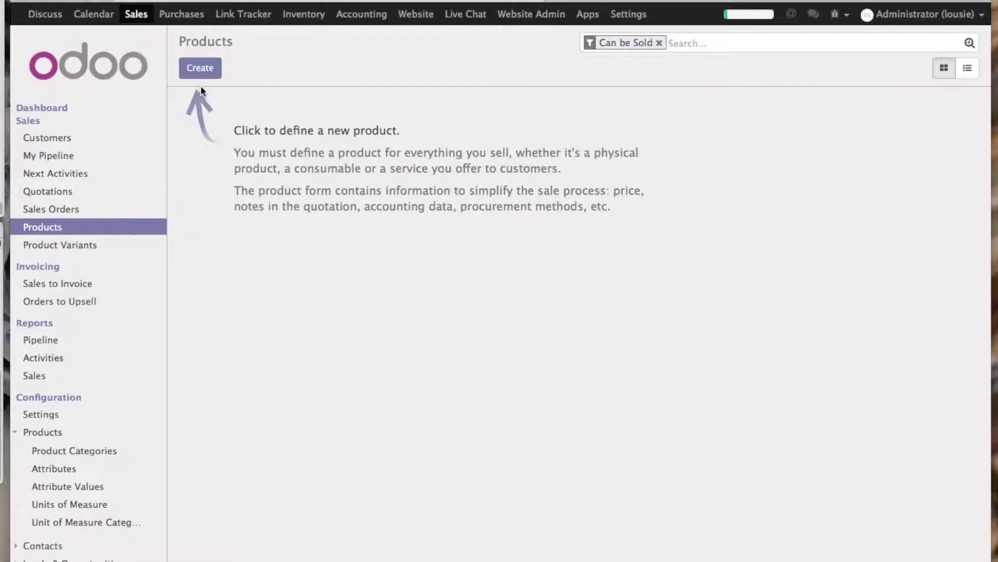
# - Create a new Stockable Product named 'Hugo Boss Blue 100ml'
pyautogui.click(208, 70)
pyautogui.moveTo(311, 139)
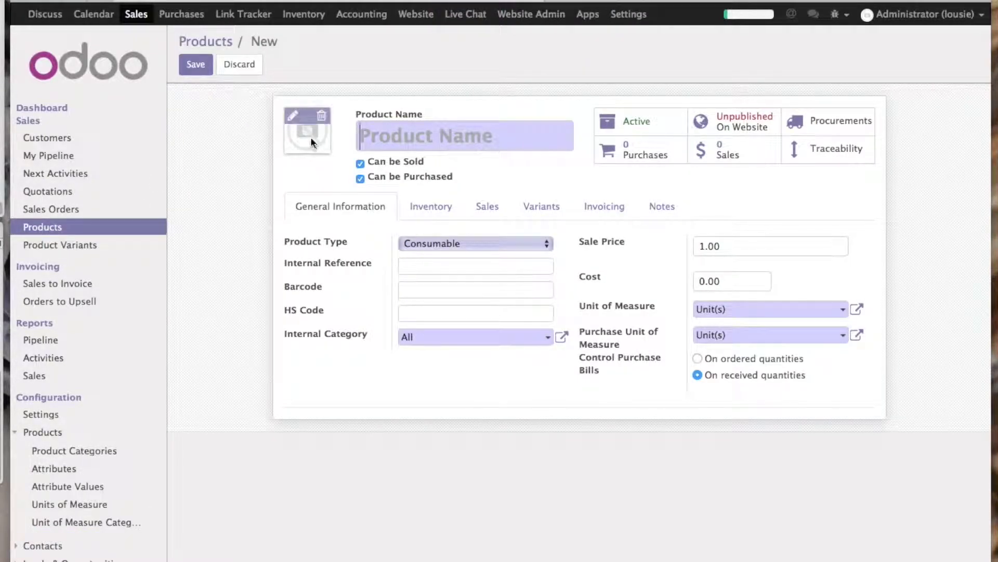
pyautogui.write('Hugo Boss')
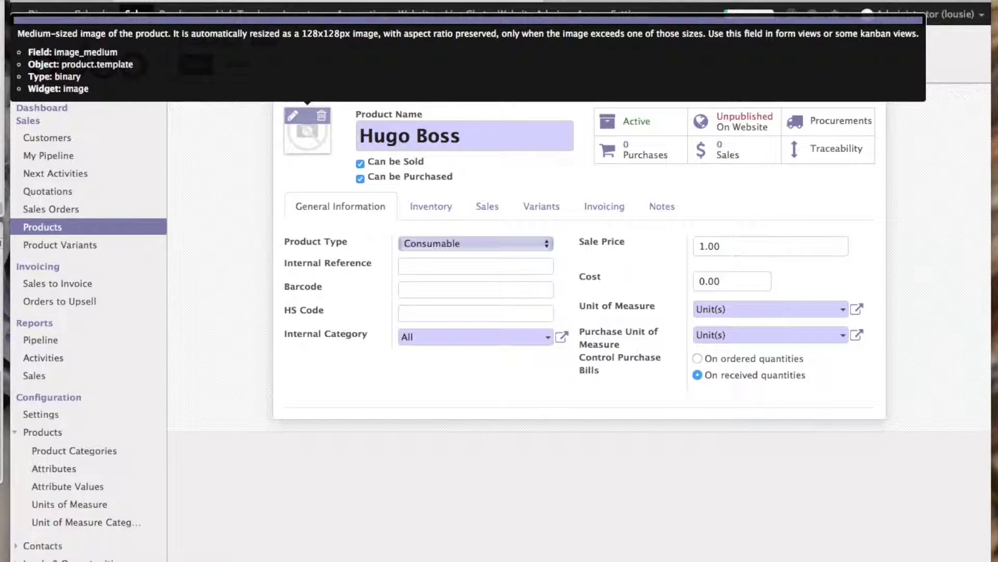
pyautogui.write(' 1')
pyautogui.press('BackSpace')
pyautogui.write('Blue')
pyautogui.write('100ml')
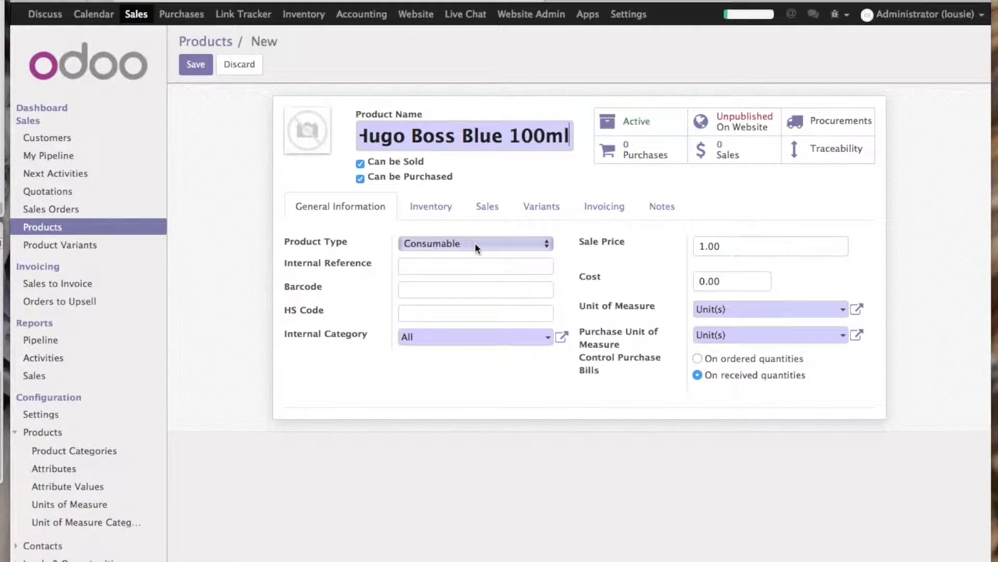
pyautogui.click(476, 243)
pyautogui.click(476, 270)
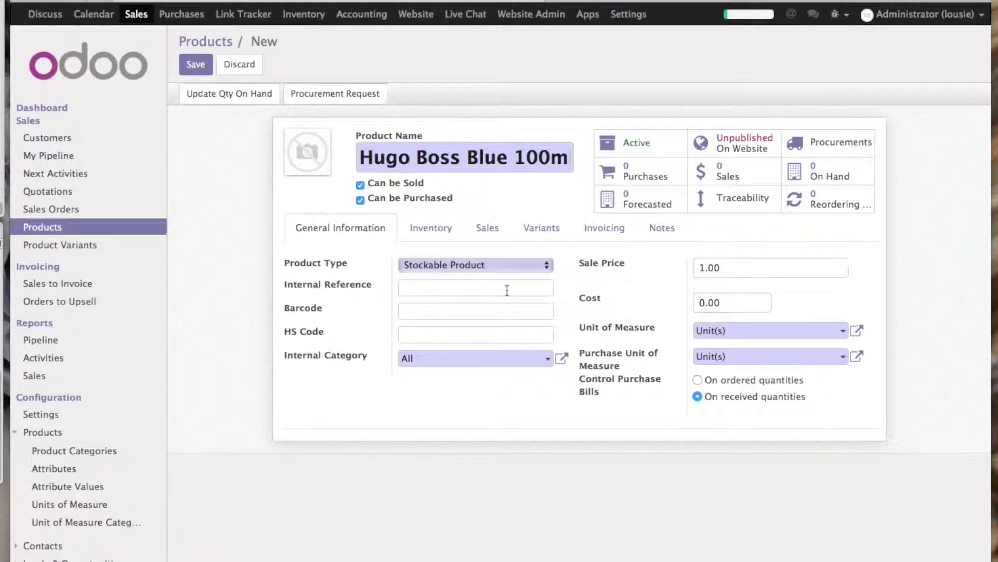
# - Set internal reference HB0001, barcode 543534534, sale price 29.99 and cost 10
pyautogui.click(439, 288)
pyautogui.write('HB0001')
pyautogui.click(441, 308)
pyautogui.write('543534534')
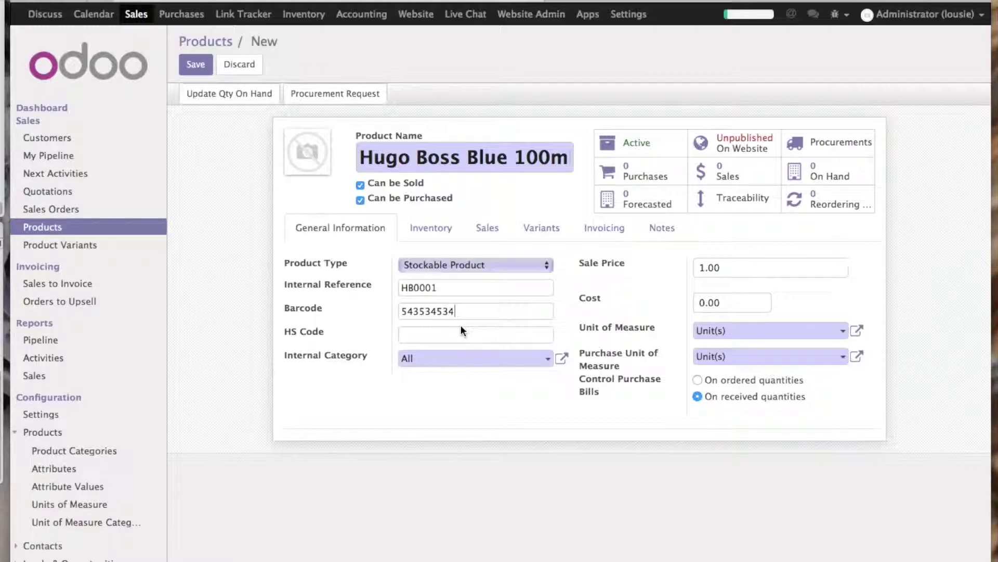
pyautogui.click(738, 271)
pyautogui.moveTo(586, 257)
pyautogui.write('29.99')
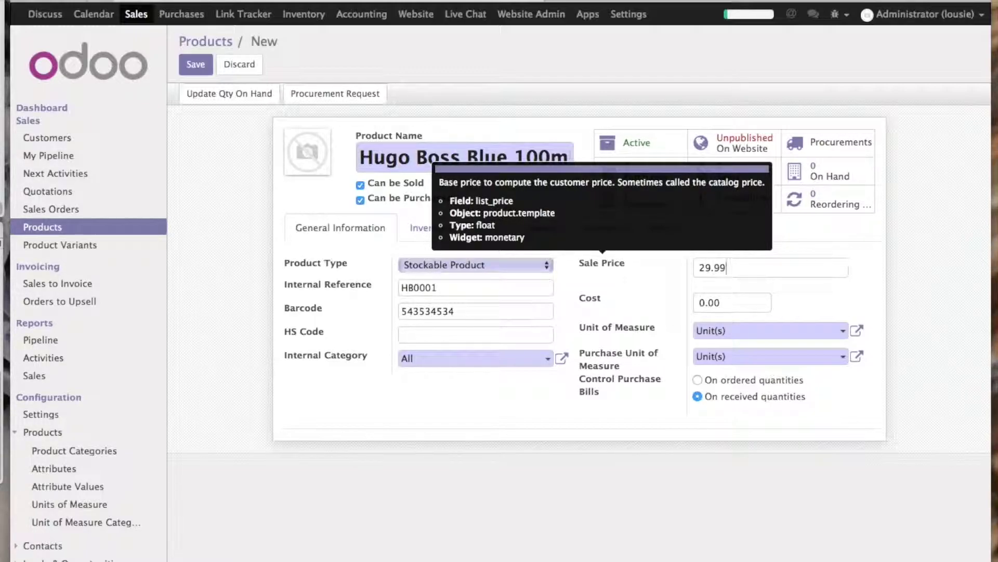
pyautogui.click(728, 303)
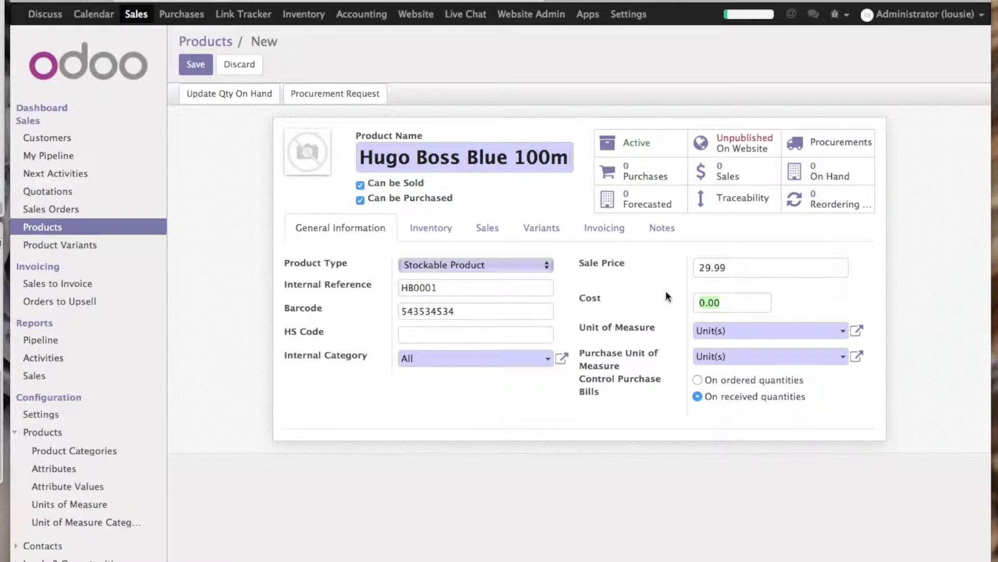
pyautogui.write('10')
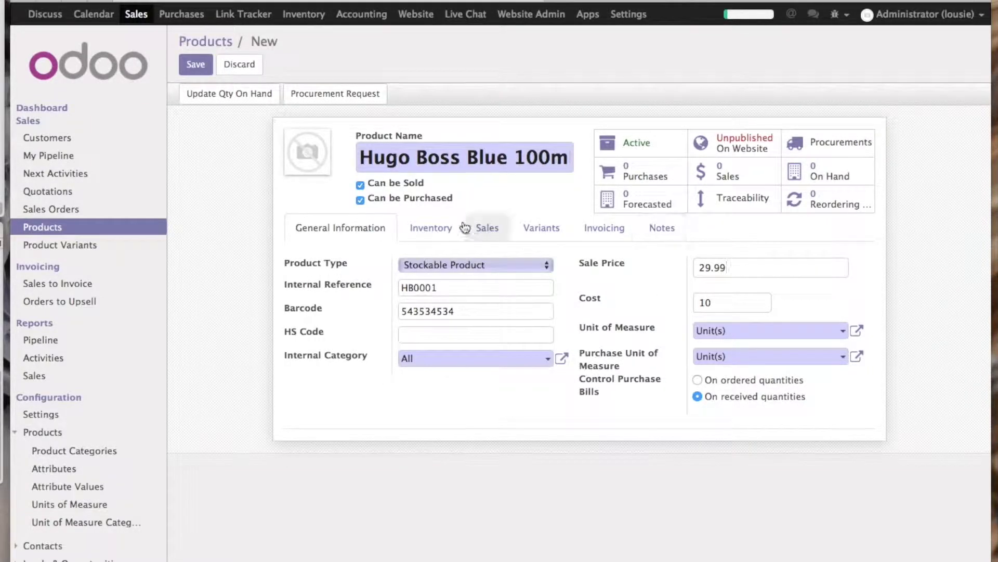
# - Add vendor Hubo Boss with minimal quantity 50, price 10, valid until 04/30/2017
pyautogui.click(437, 224)
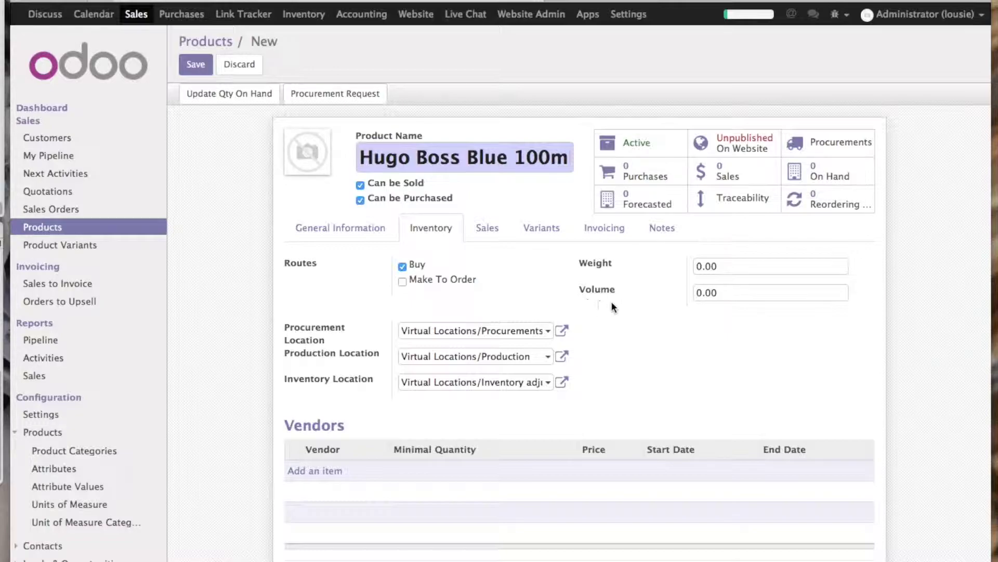
pyautogui.click(335, 471)
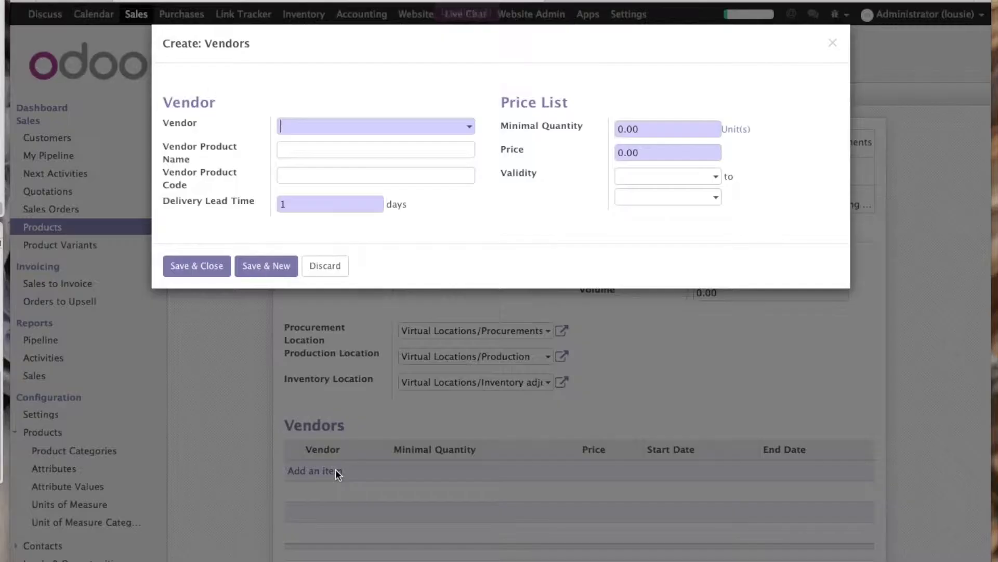
pyautogui.click(469, 126)
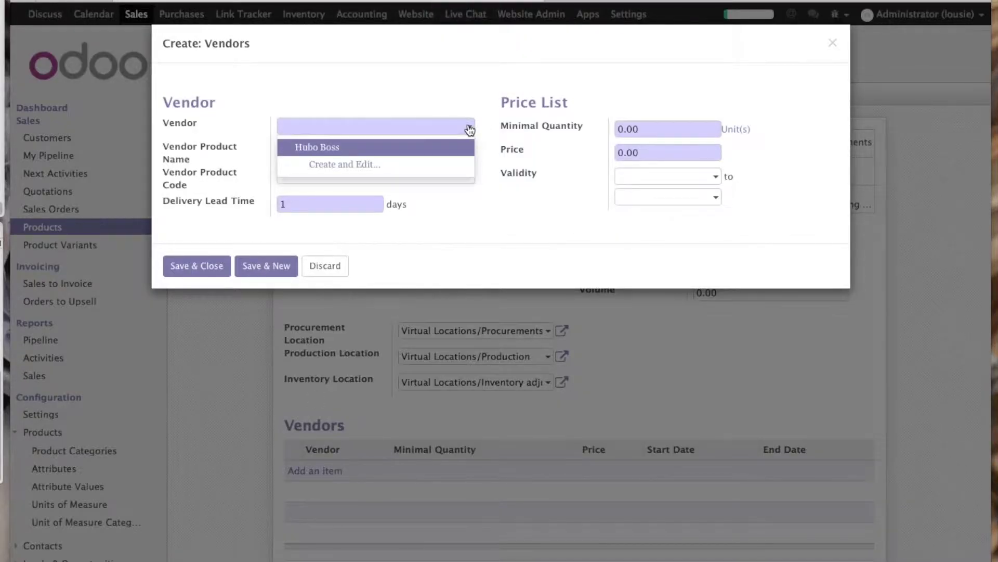
pyautogui.click(341, 146)
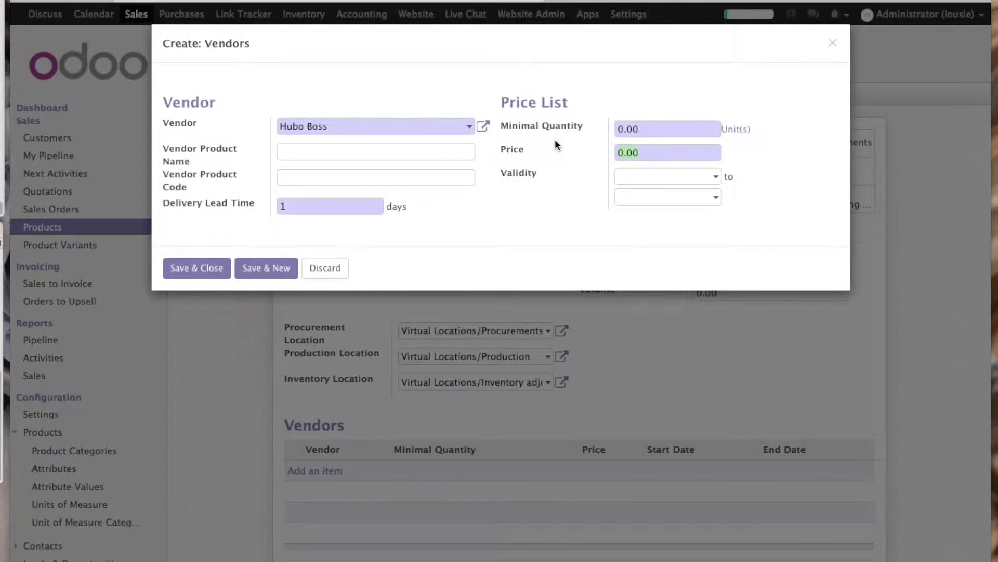
pyautogui.write('10')
pyautogui.click(646, 130)
pyautogui.write('50')
pyautogui.click(715, 198)
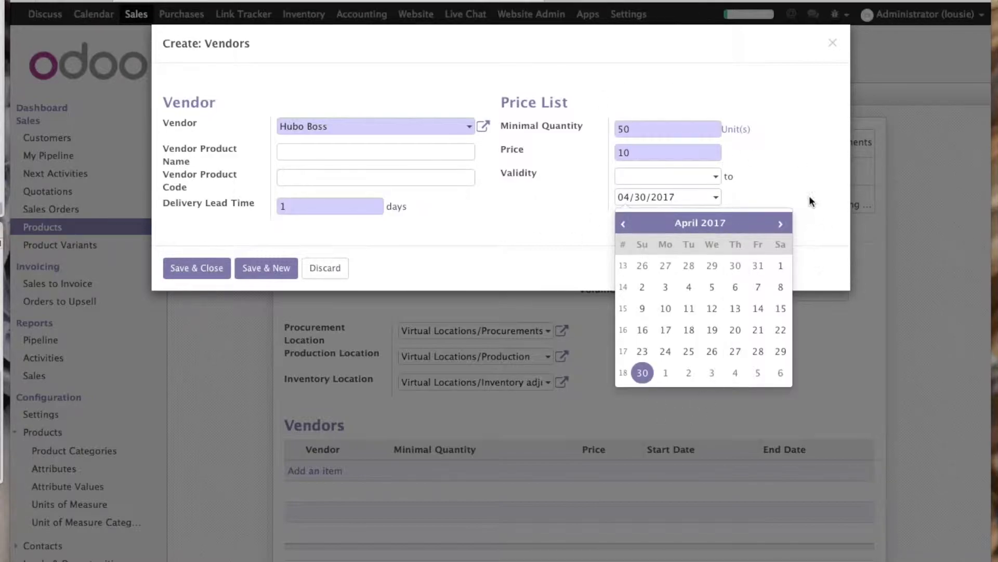
pyautogui.click(794, 147)
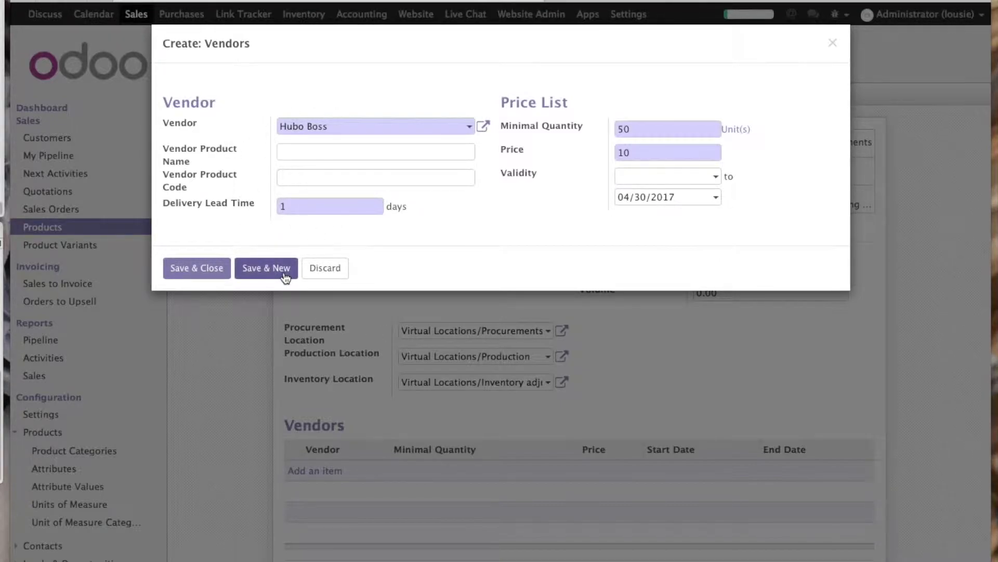
pyautogui.click(205, 270)
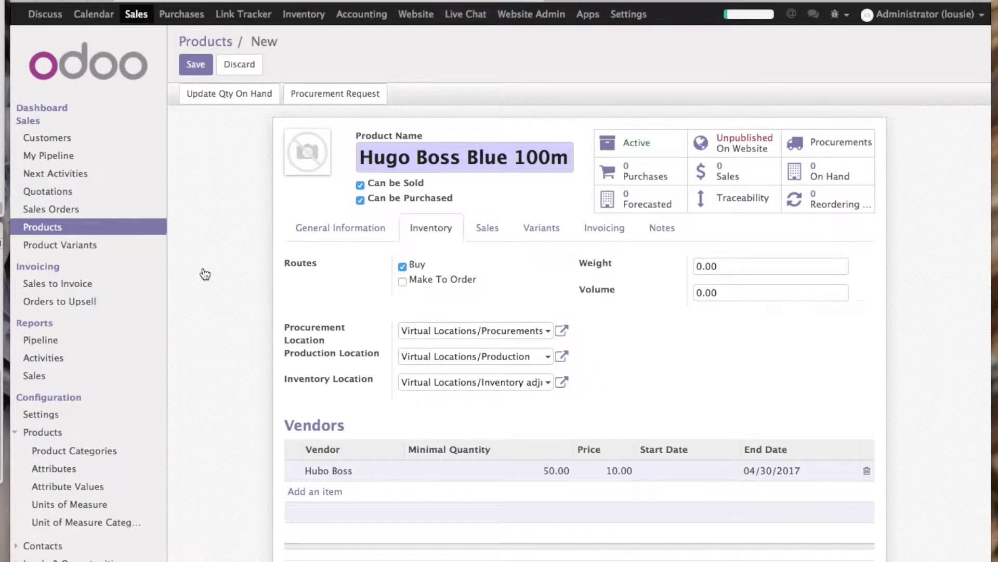
# - Assign a new website category 'Male Perfume' under a new parent category 'Perfumes'
pyautogui.click(478, 229)
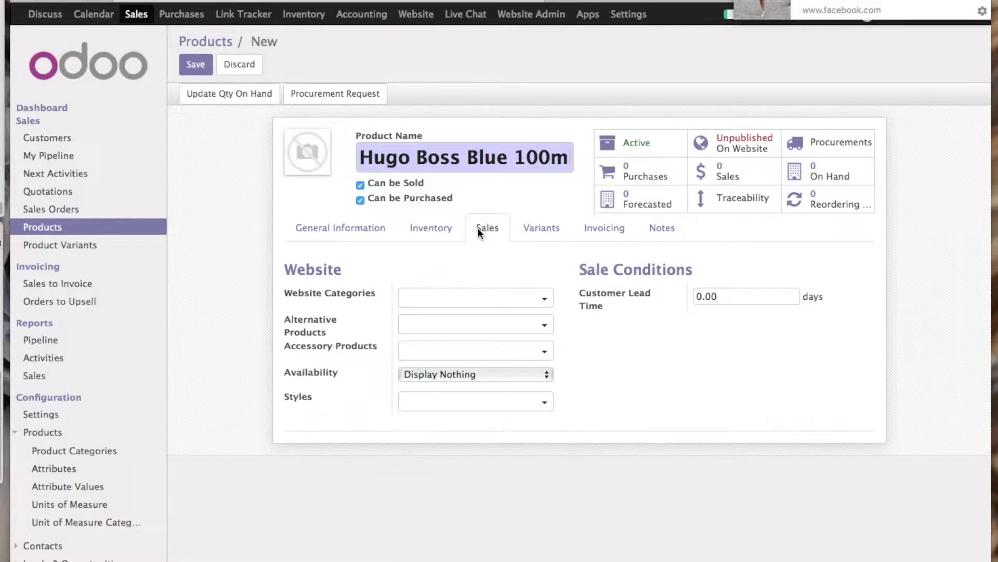
pyautogui.click(546, 299)
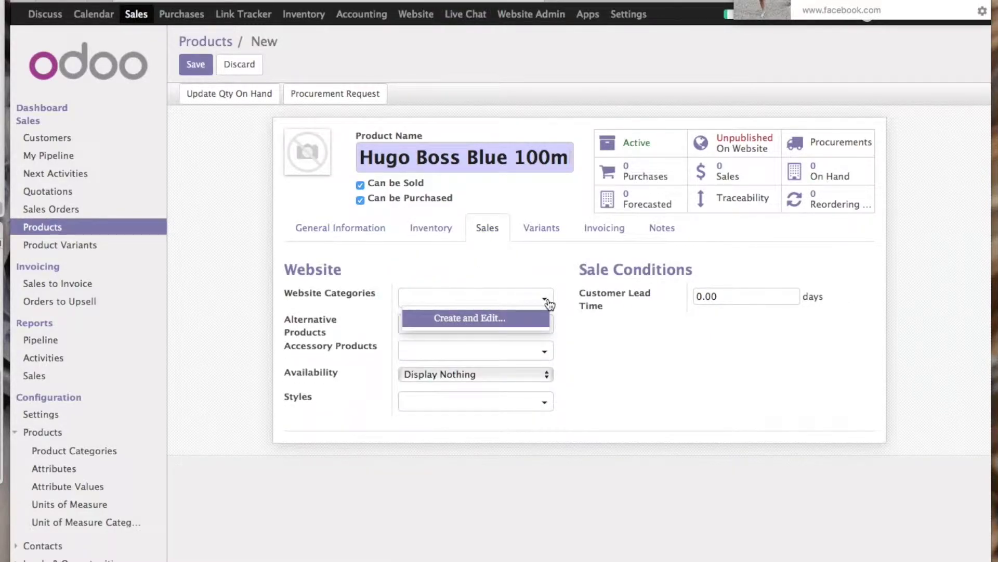
pyautogui.click(626, 354)
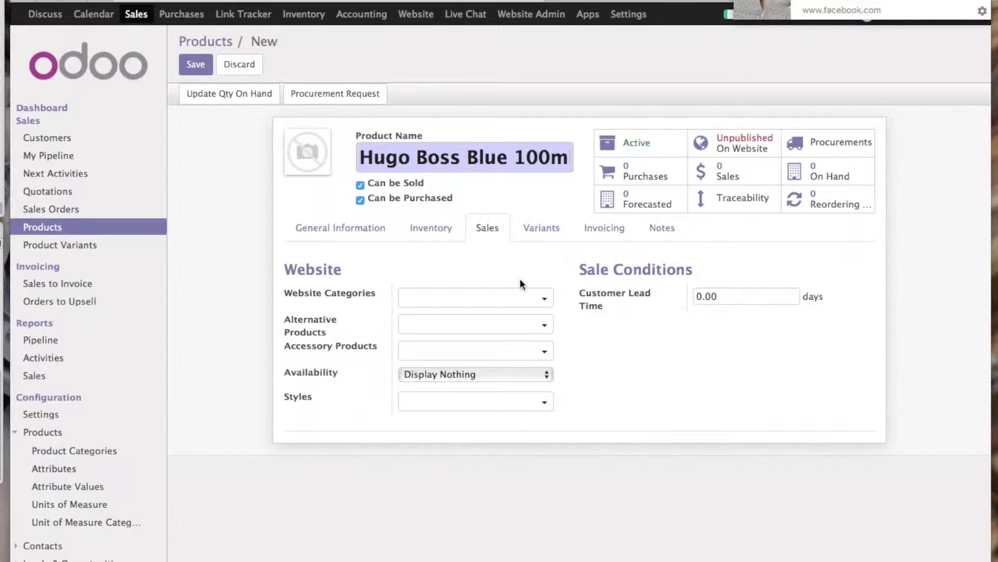
pyautogui.click(540, 297)
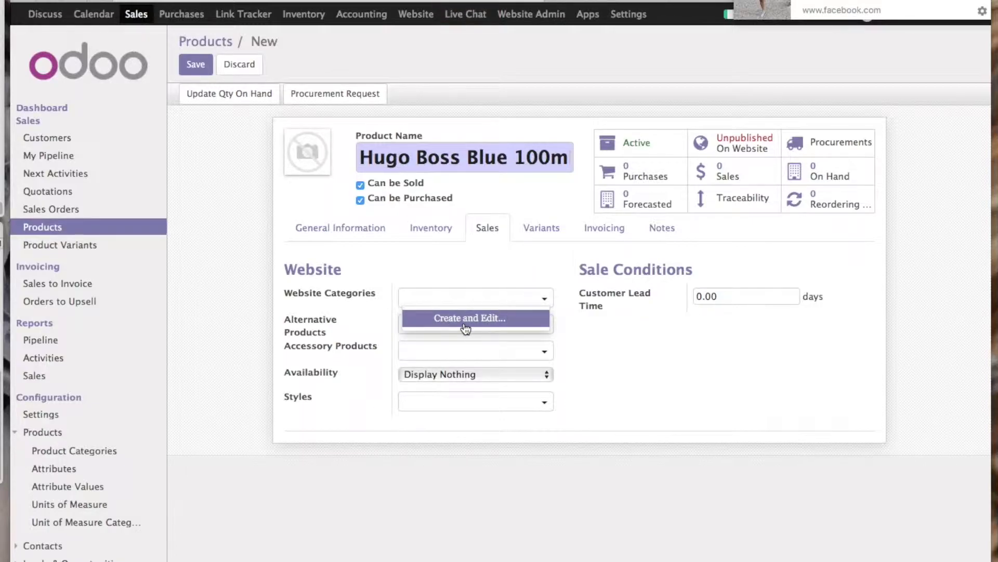
pyautogui.click(477, 322)
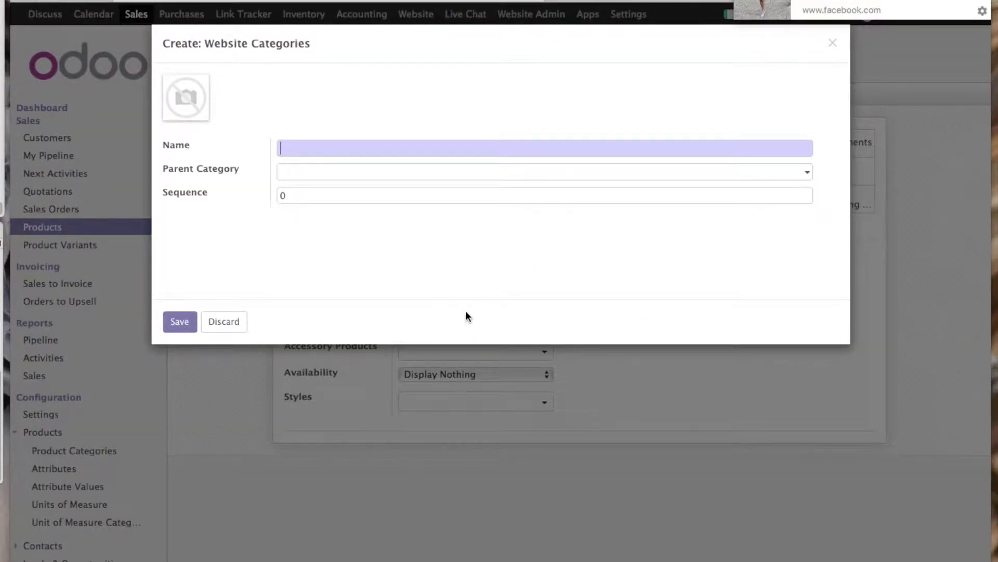
pyautogui.write('Male Perfume')
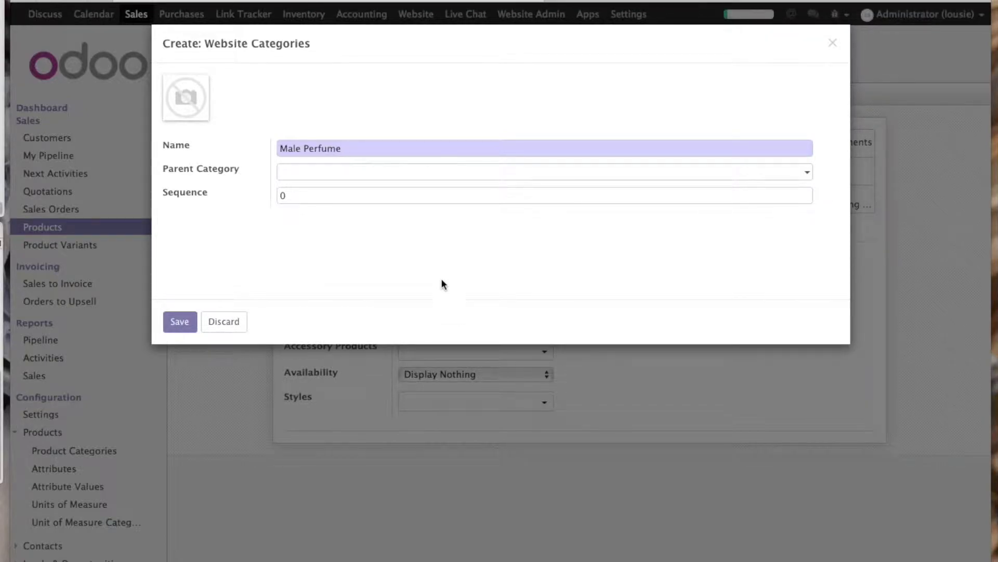
pyautogui.click(745, 176)
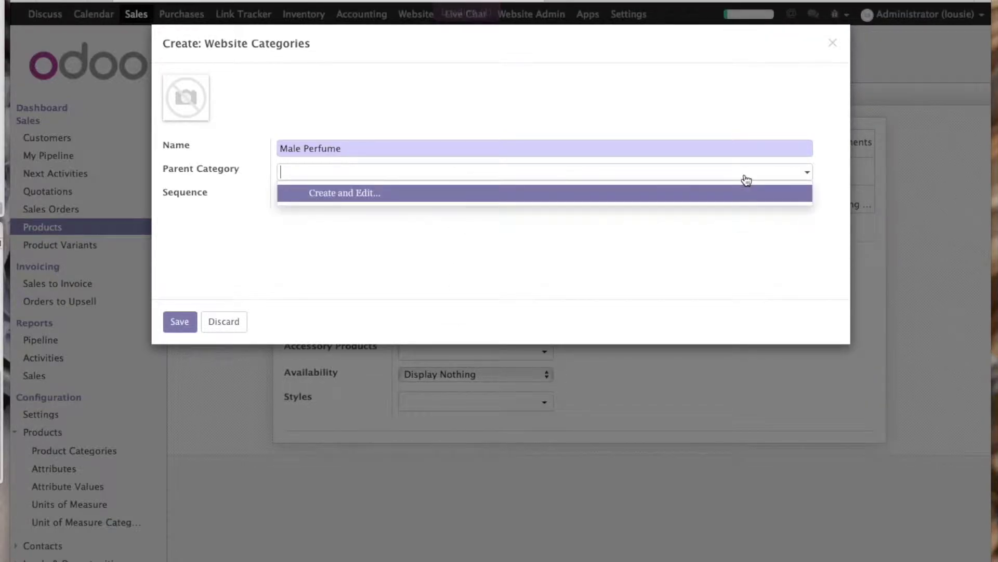
pyautogui.click(388, 193)
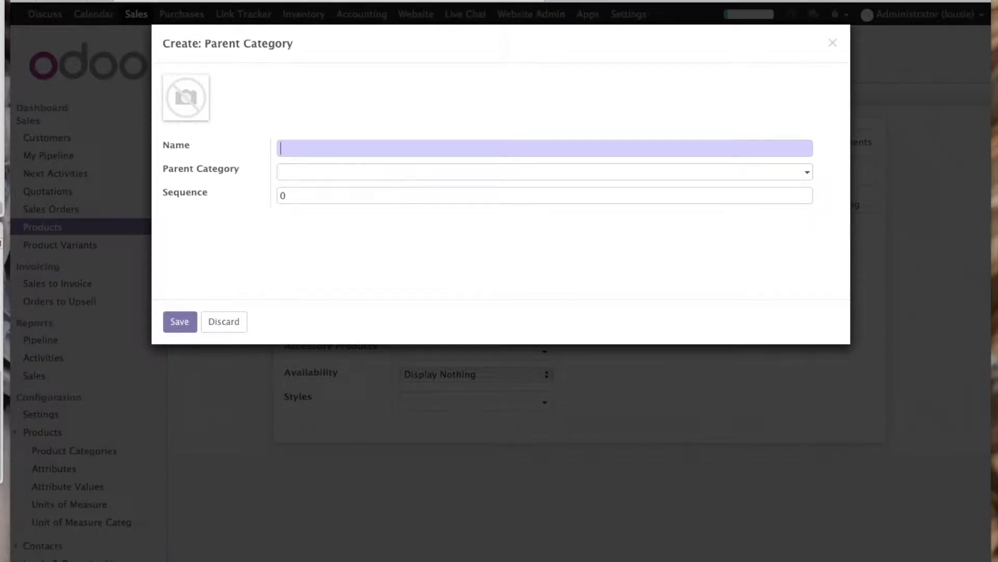
pyautogui.write('Perfumes')
pyautogui.click(177, 320)
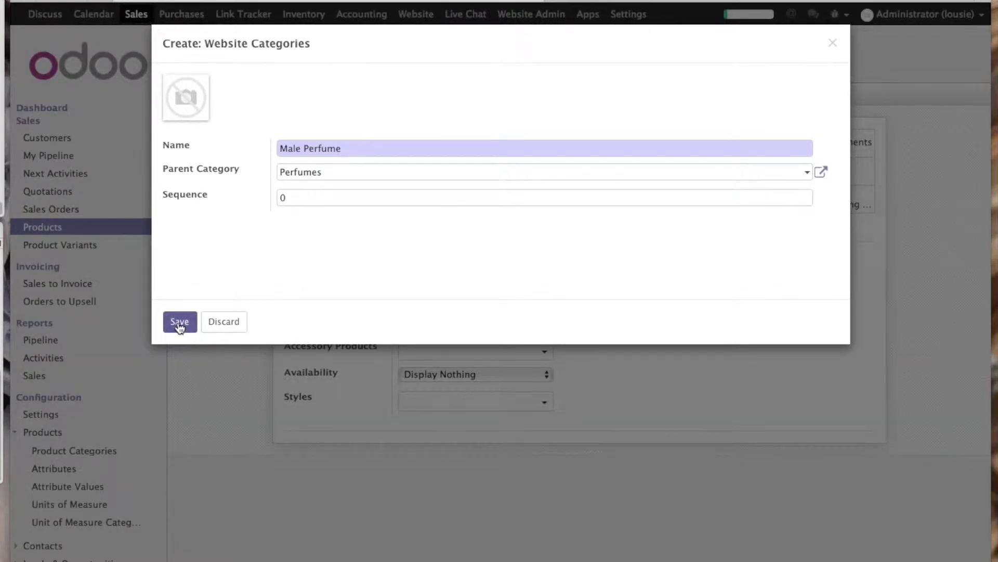
pyautogui.click(179, 322)
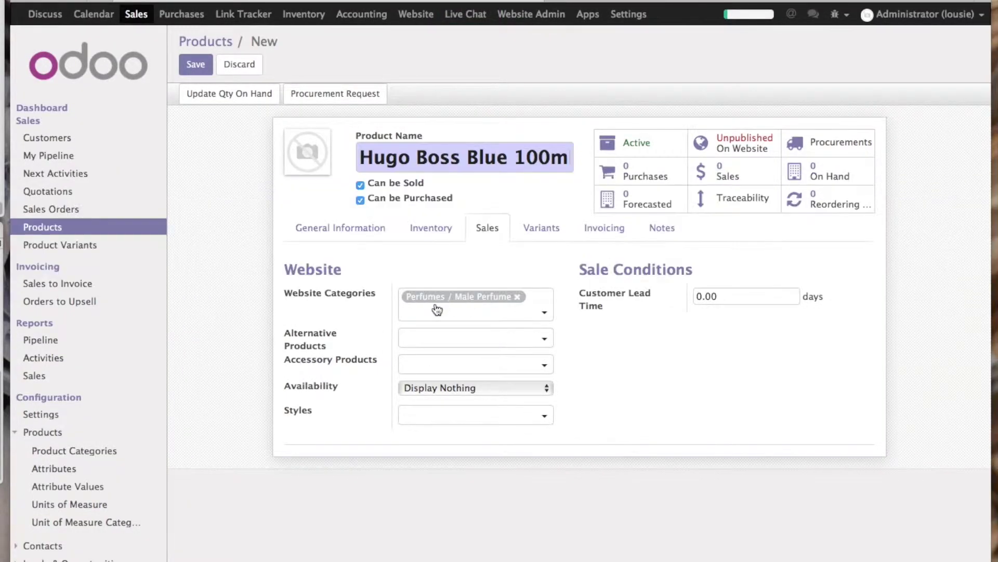
pyautogui.click(520, 300)
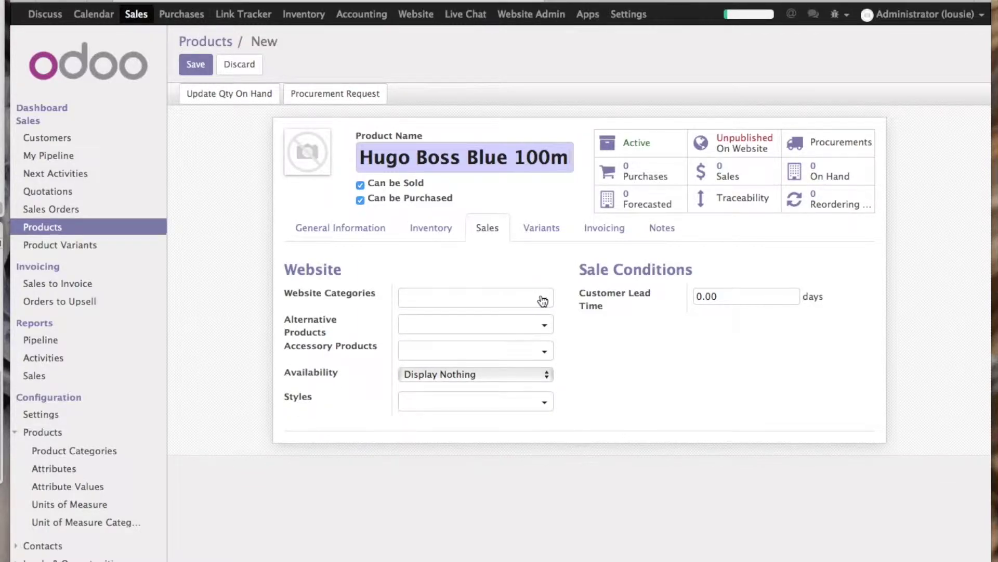
pyautogui.click(544, 297)
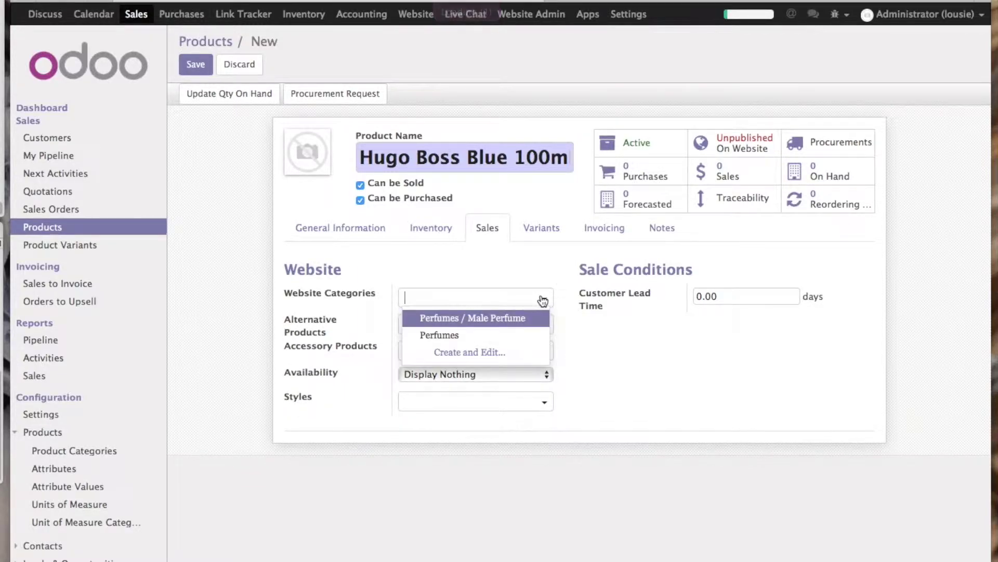
pyautogui.click(502, 319)
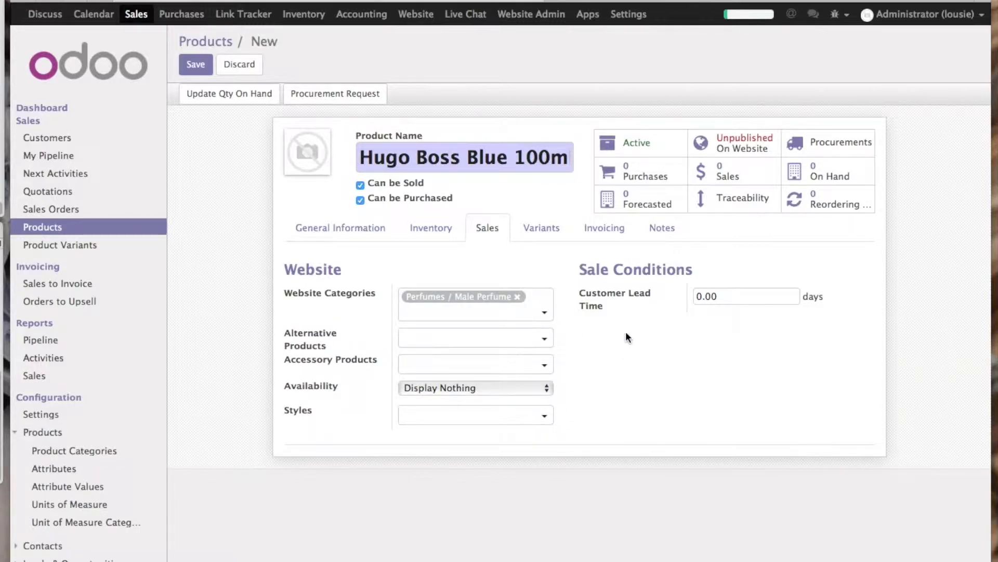
# - Set the product's availability to In Stock, leaving alternative, accessory and style options unchanged
pyautogui.click(545, 339)
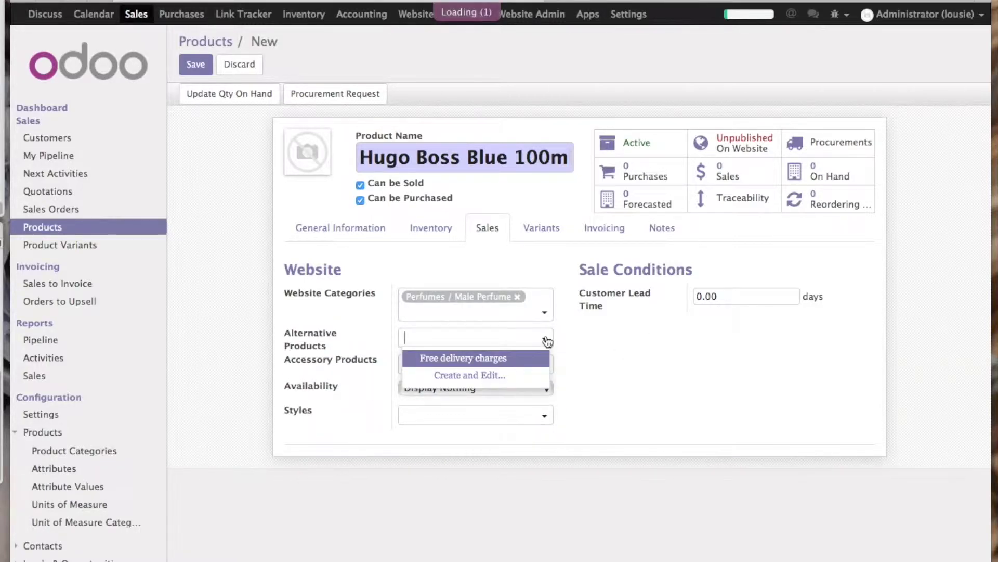
pyautogui.click(630, 362)
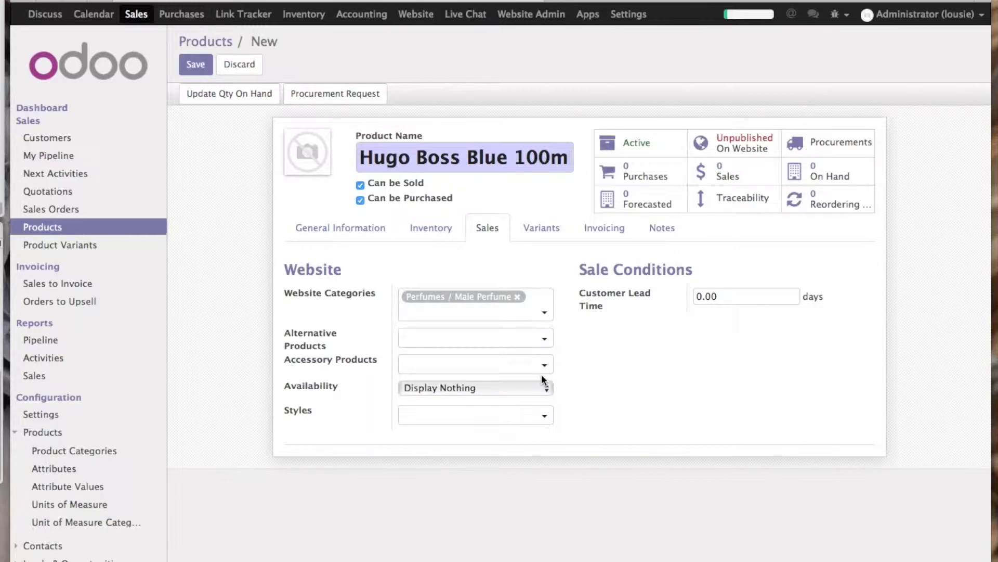
pyautogui.click(543, 342)
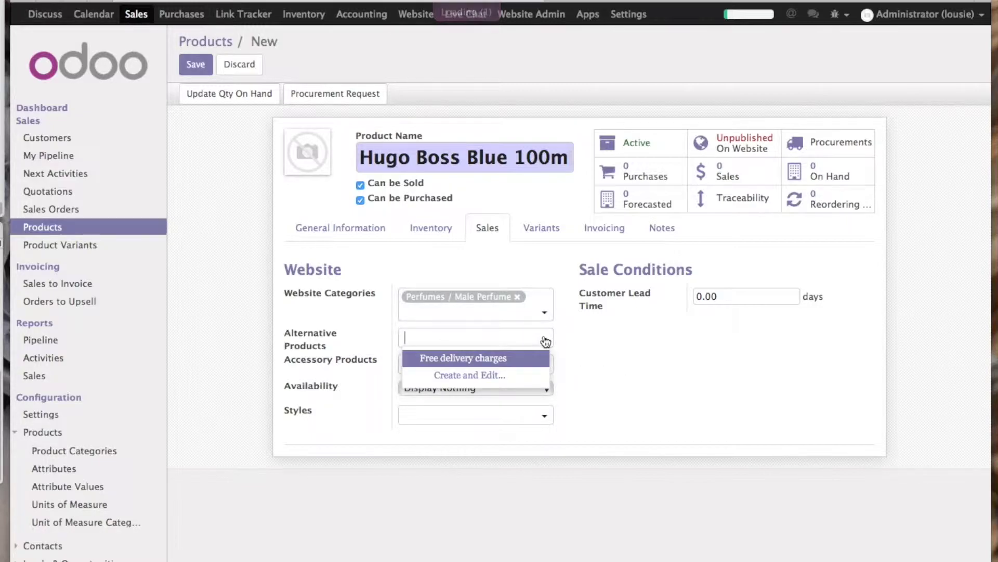
pyautogui.click(600, 356)
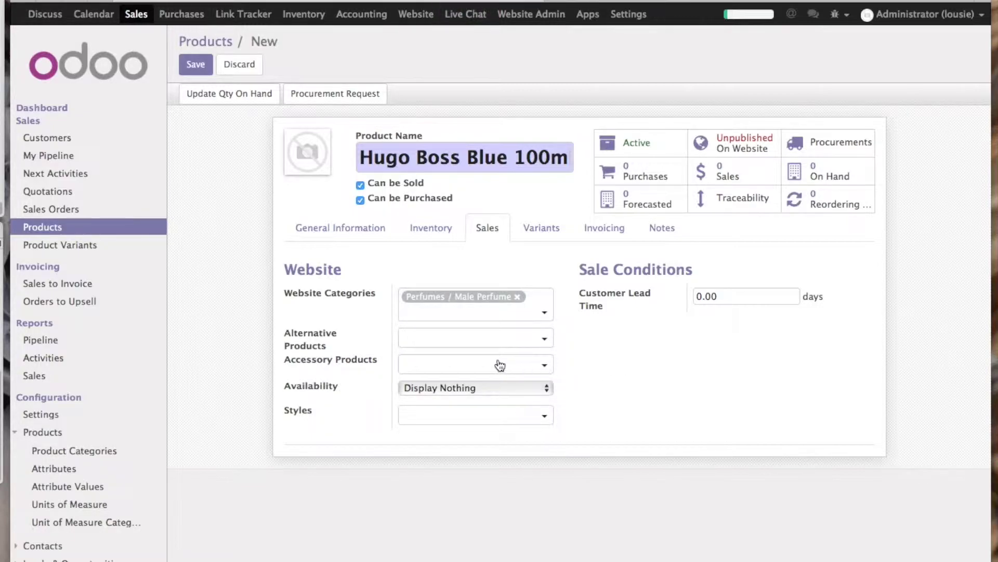
pyautogui.click(549, 367)
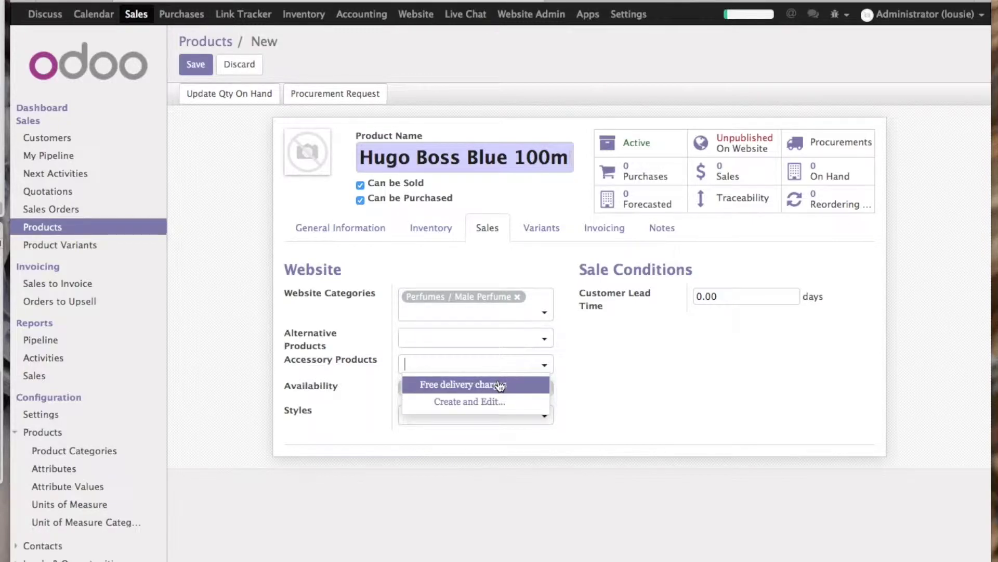
pyautogui.click(603, 384)
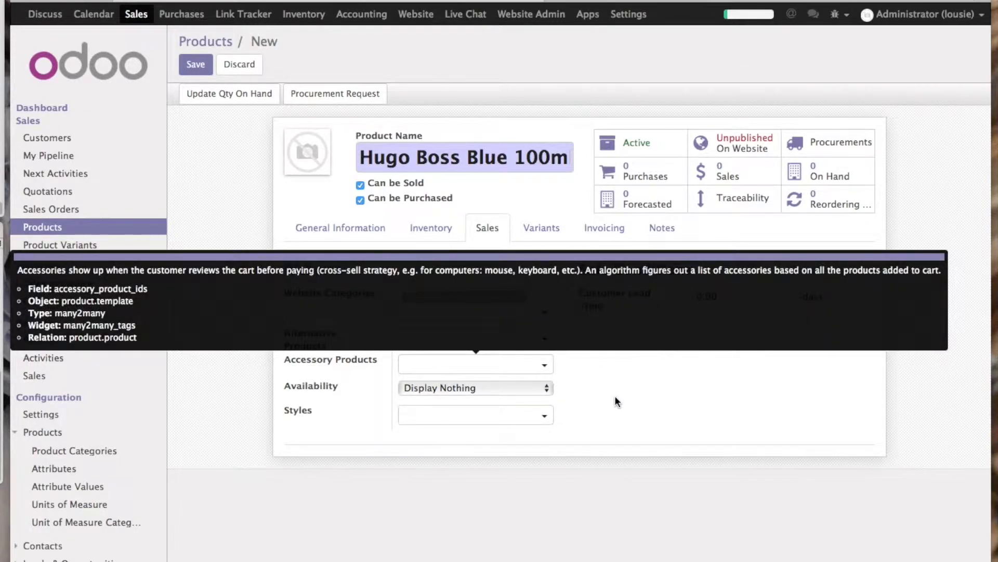
pyautogui.click(527, 388)
pyautogui.click(511, 401)
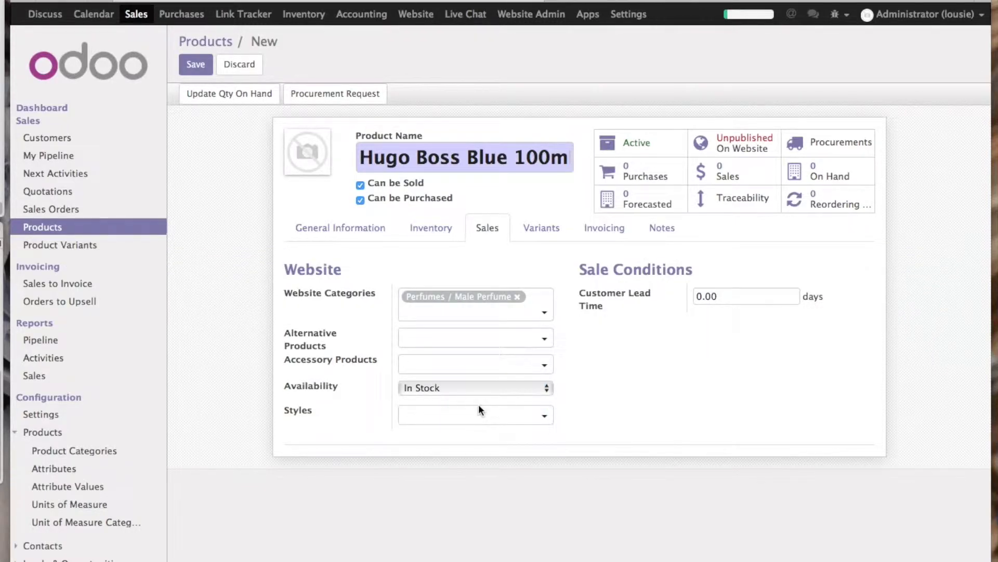
pyautogui.click(543, 415)
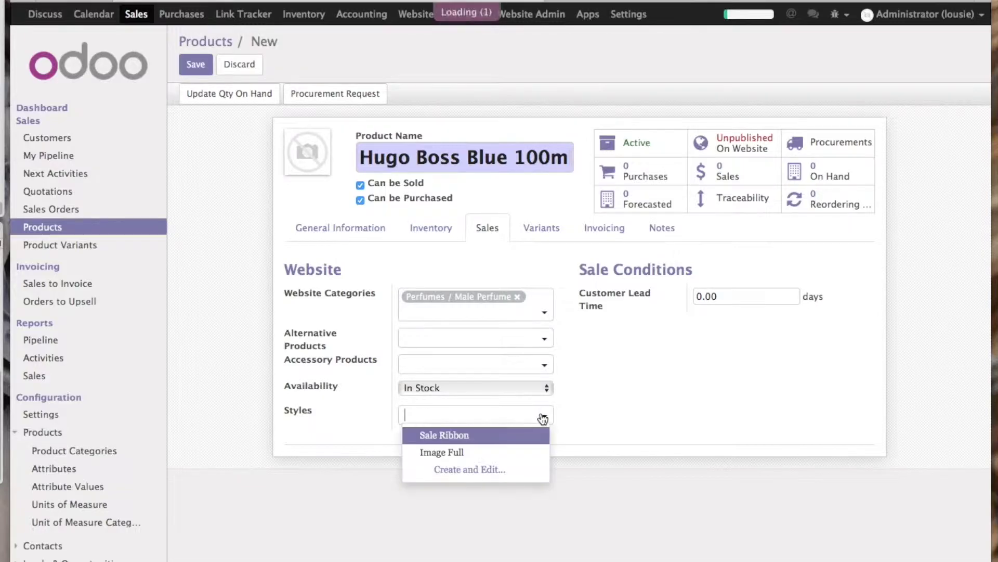
pyautogui.click(628, 404)
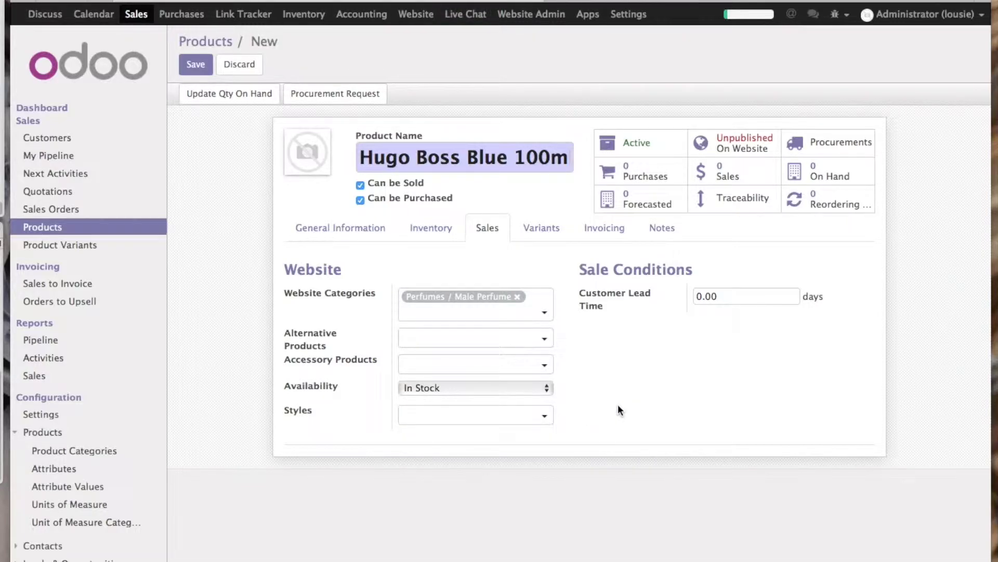
pyautogui.click(552, 228)
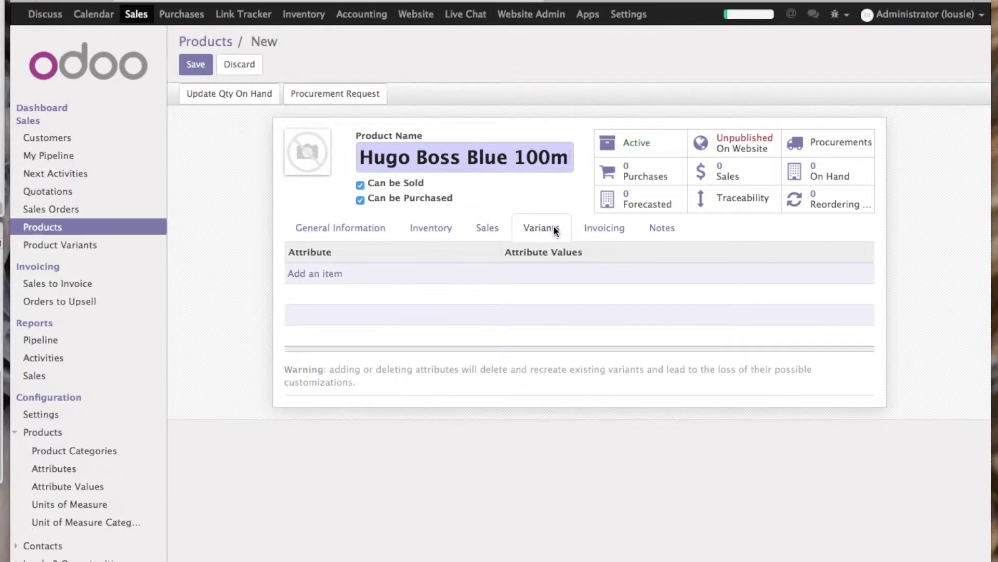
# - Add a Siza attribute line carrying only the 100ml value
pyautogui.click(331, 274)
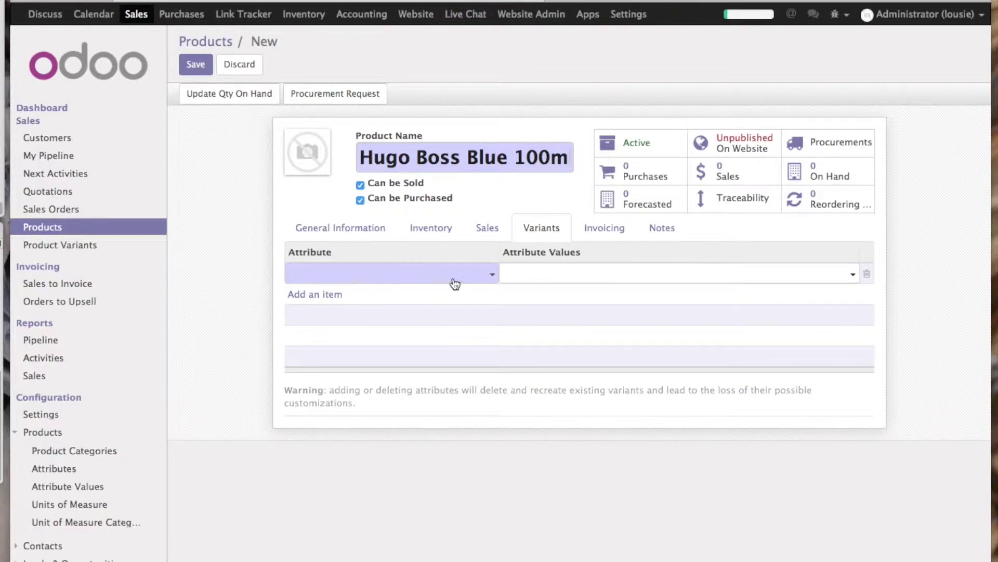
pyautogui.click(487, 276)
pyautogui.write('Siza')
pyautogui.click(851, 274)
pyautogui.click(591, 315)
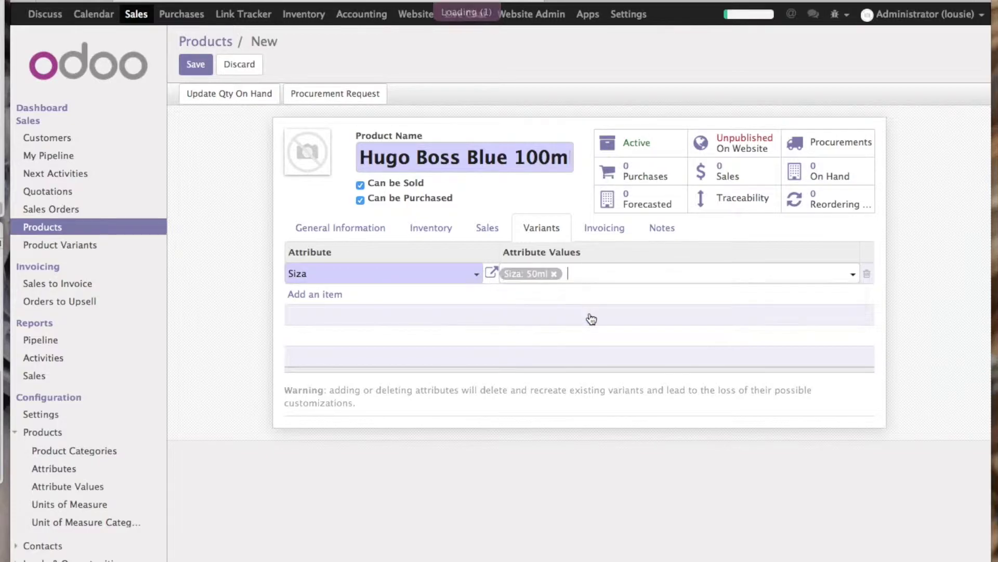
pyautogui.click(554, 274)
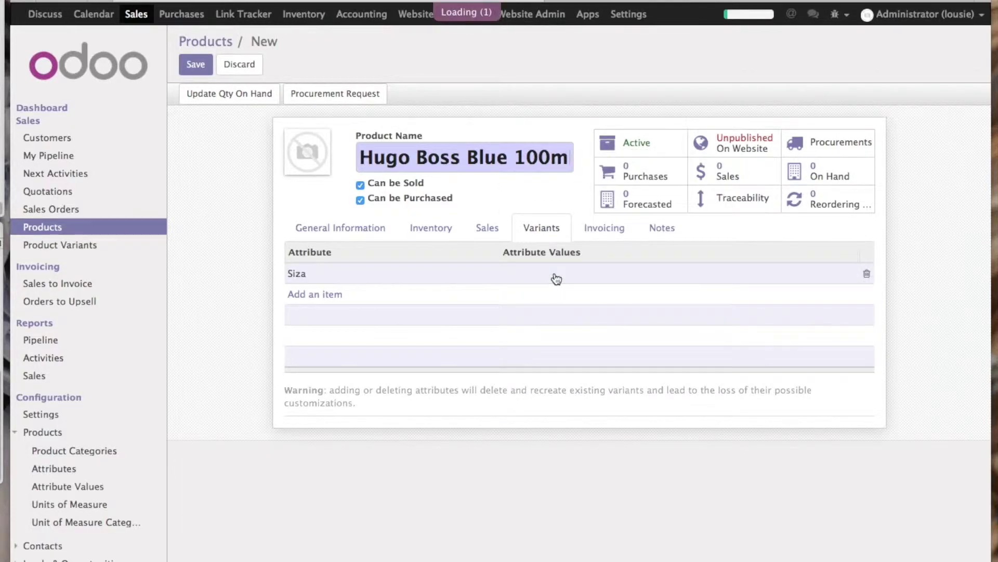
pyautogui.click(818, 279)
pyautogui.click(854, 277)
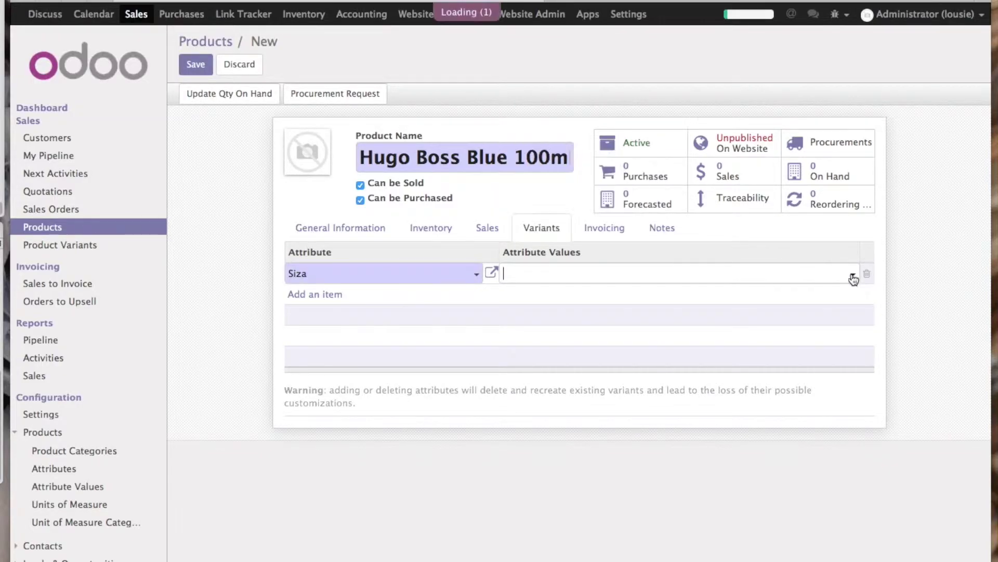
pyautogui.click(566, 294)
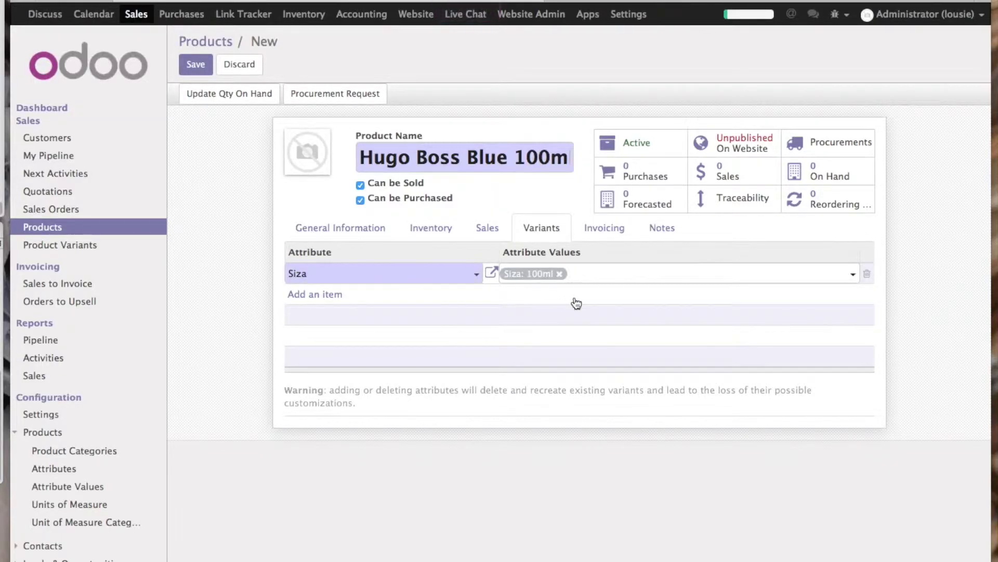
pyautogui.click(606, 232)
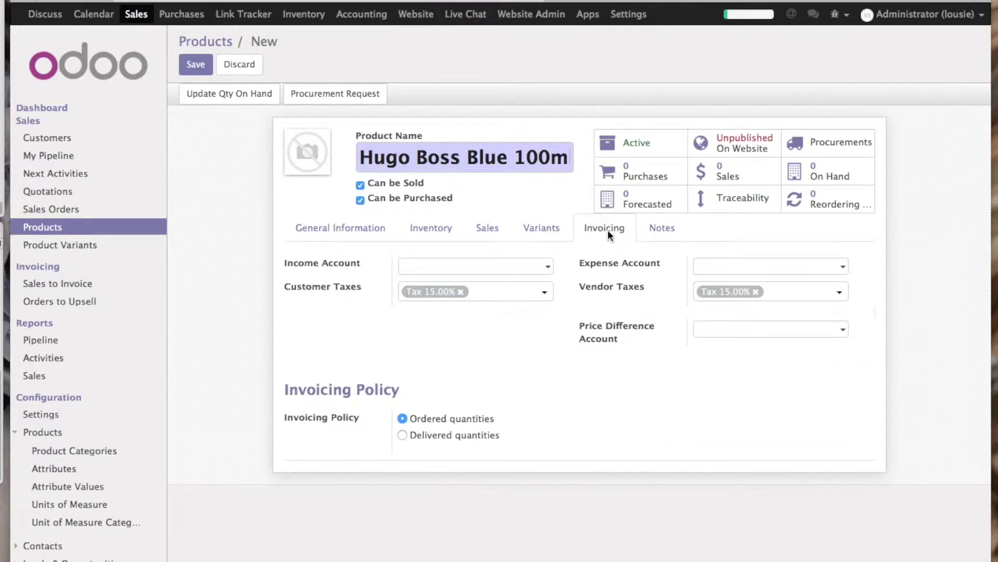
# - Replace the 15% customer tax with VAT
pyautogui.click(460, 291)
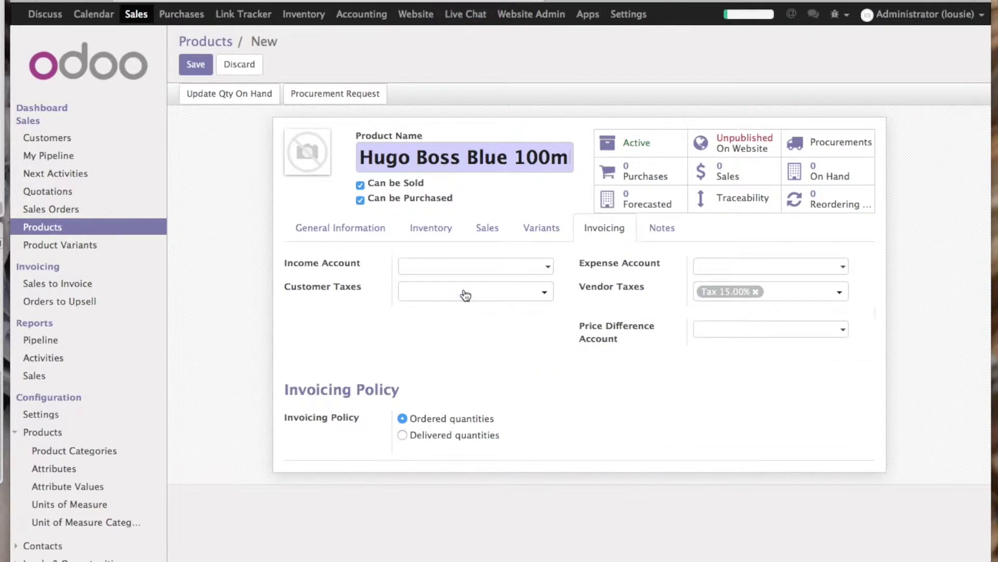
pyautogui.click(465, 294)
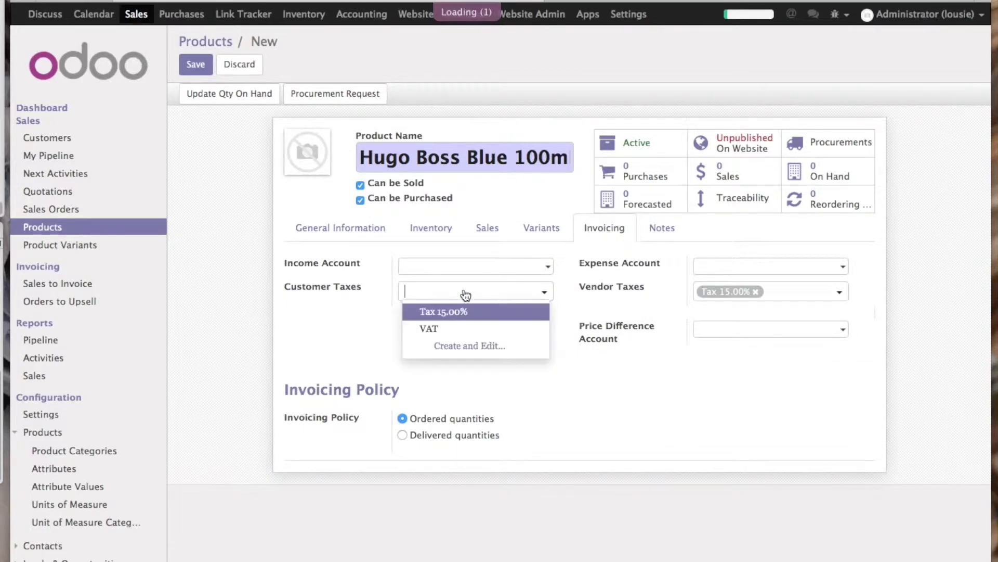
pyautogui.click(465, 331)
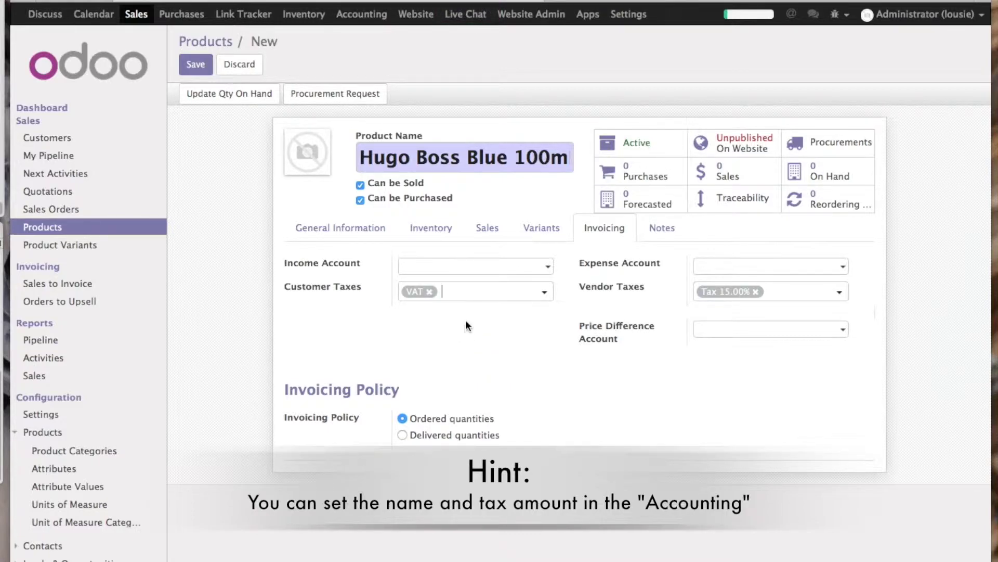
# - Enter 'Very nice fragnence' as the description for quotations
pyautogui.click(666, 230)
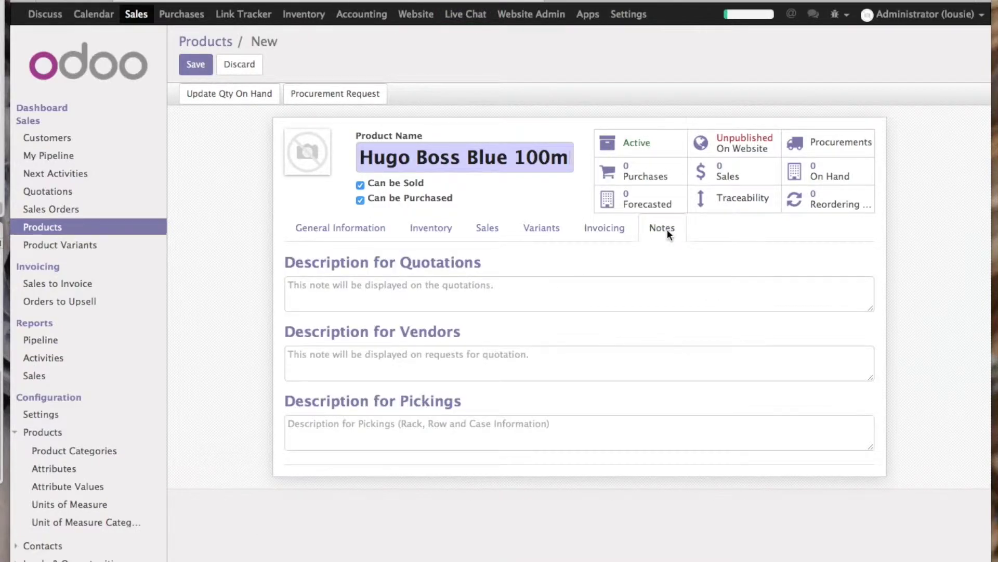
pyautogui.click(406, 291)
pyautogui.click(484, 300)
pyautogui.write('Very nice fragnence')
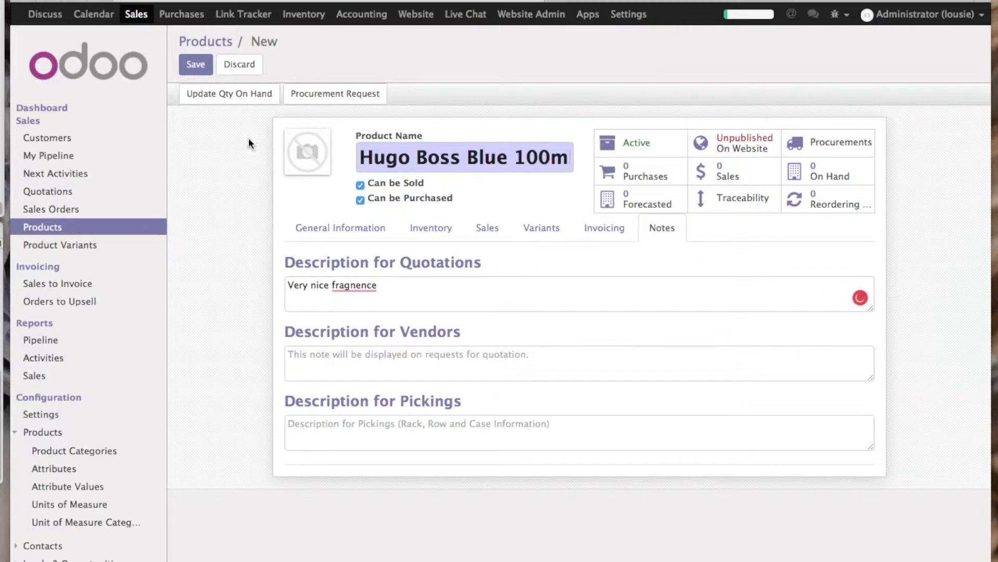
pyautogui.click(219, 97)
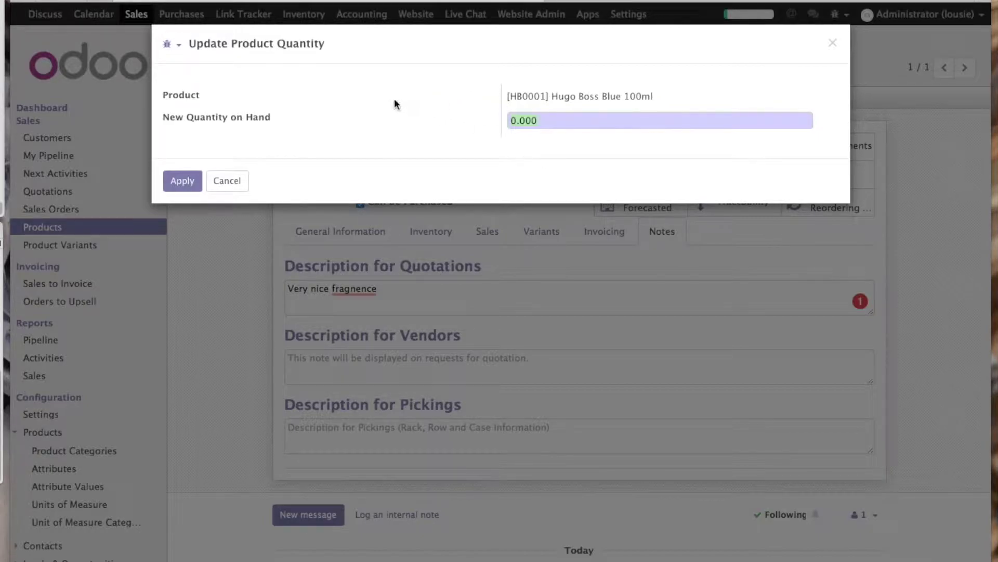
# - Set 100 units on hand for Hugo Boss Blue 100ml and save the product
pyautogui.write('100')
pyautogui.click(193, 182)
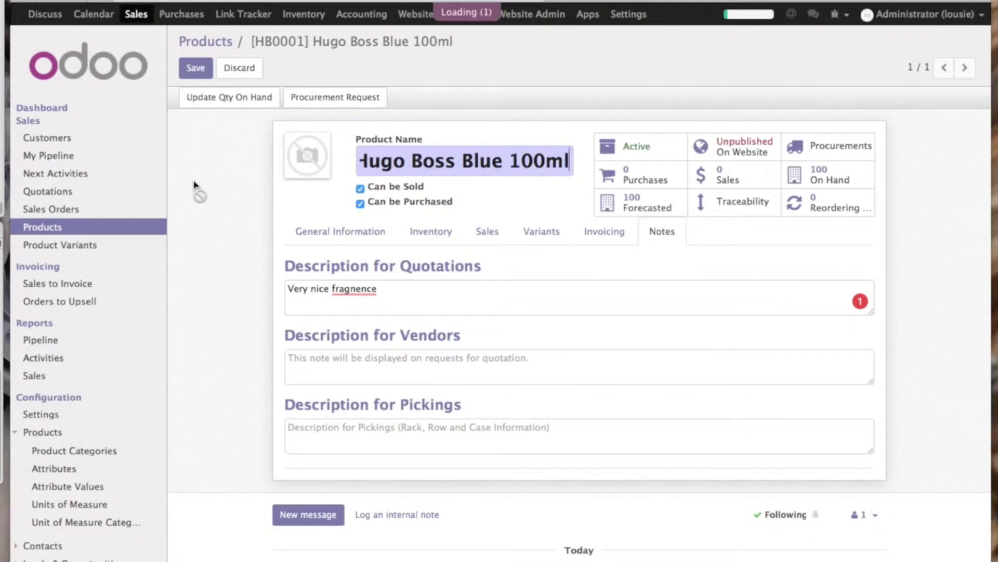
pyautogui.click(196, 68)
pyautogui.click(205, 41)
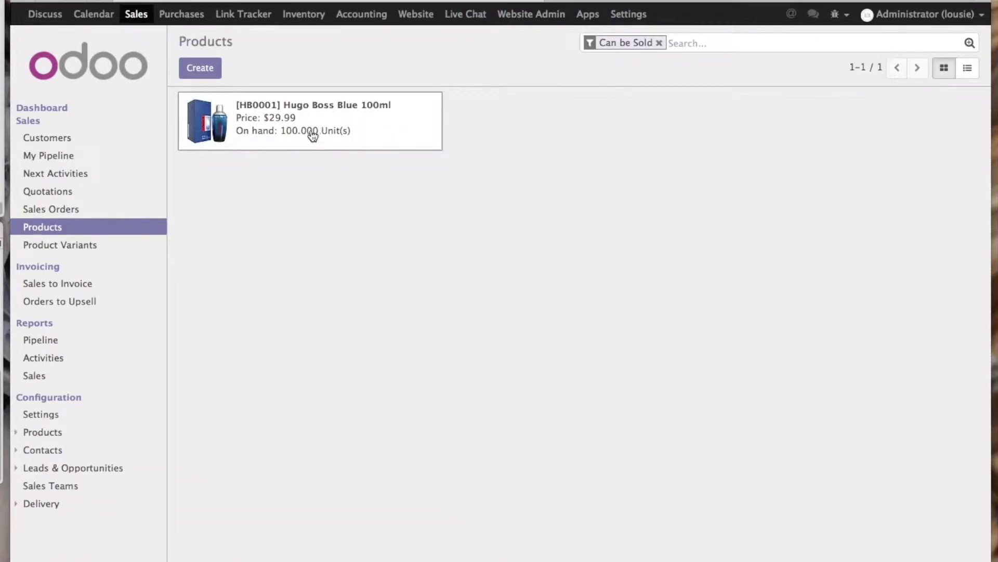
# - Duplicate the 100ml product and rename the copy to 'Hugo Boss Blue 50ml'
pyautogui.click(360, 134)
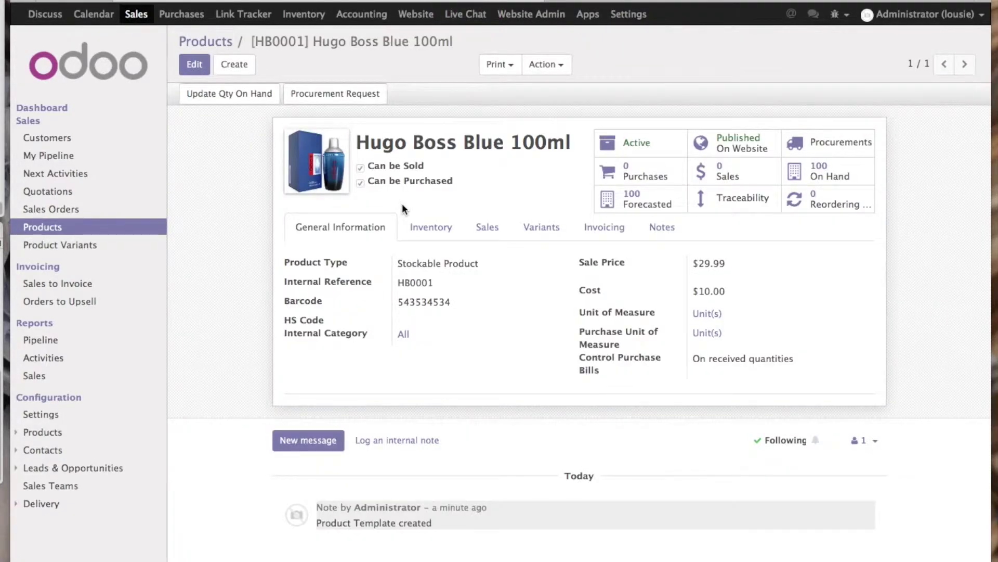
pyautogui.click(564, 72)
pyautogui.click(574, 107)
pyautogui.click(538, 162)
pyautogui.press('BackSpace')
pyautogui.press('BackSpace')
pyautogui.press('BackSpace')
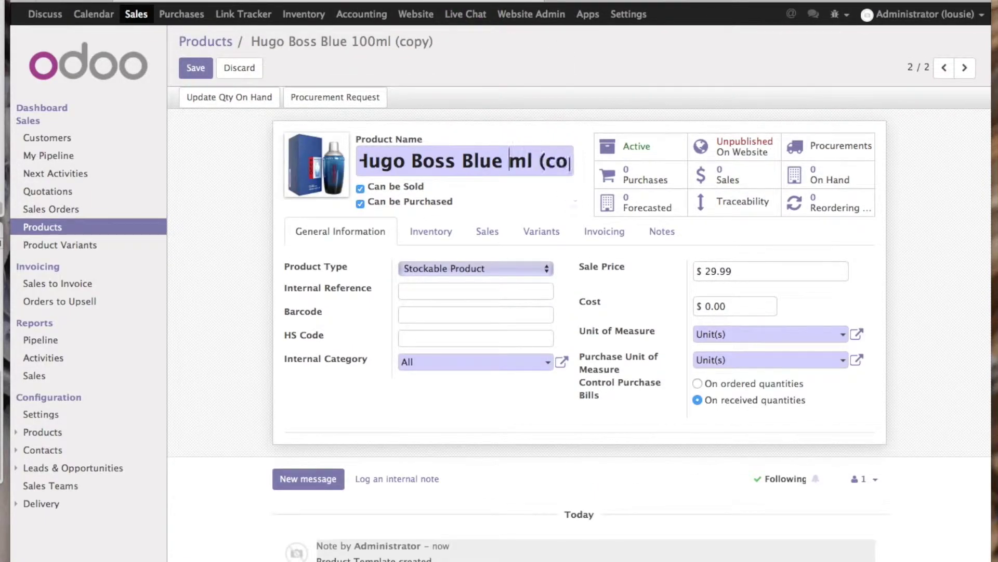
pyautogui.write('50')
pyautogui.hotkey('shift', 'End')
pyautogui.press('BackSpace')
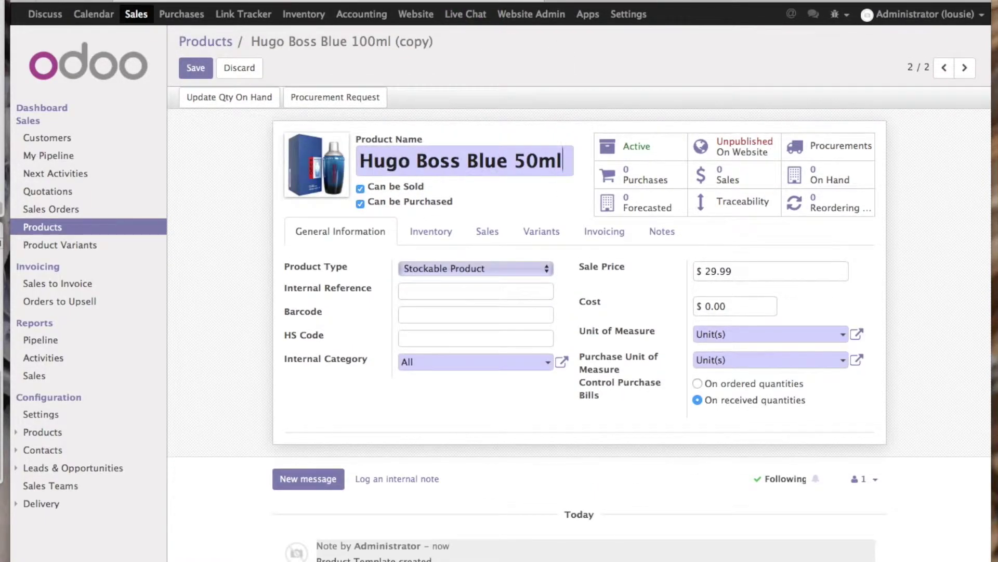
# - Give the 50ml product sale price 19.99, cost 5 and barcode 534543345
pyautogui.press('Tab')
pyautogui.write('19')
pyautogui.press('Tab')
pyautogui.write('5')
pyautogui.click(498, 291)
pyautogui.write('534543345')
# - Add Hubo Boss as vendor at price 5 and record 100 units on hand
pyautogui.click(431, 236)
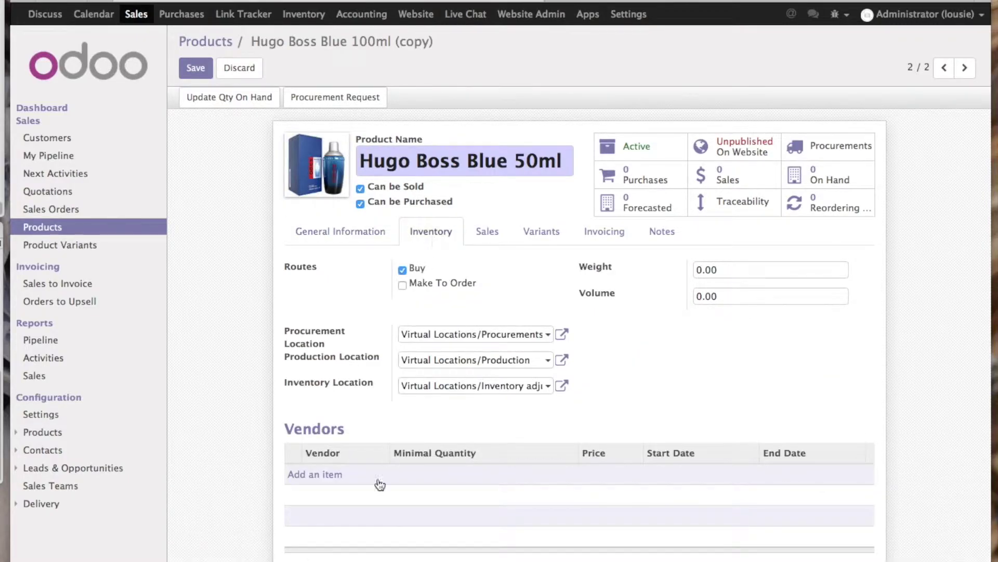
pyautogui.click(314, 474)
pyautogui.write('Hubo Boss')
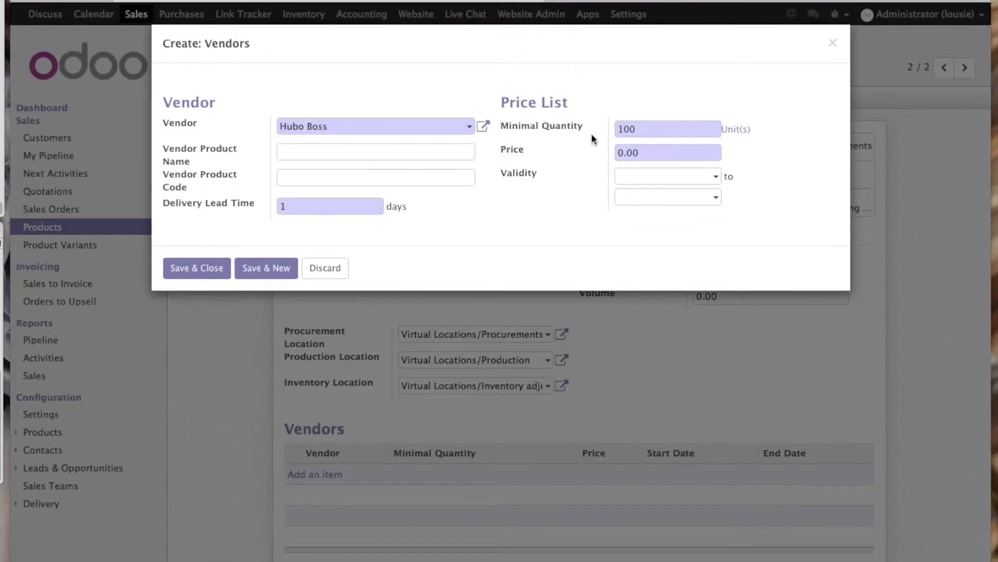
pyautogui.press('Tab')
pyautogui.write('5')
pyautogui.click(197, 268)
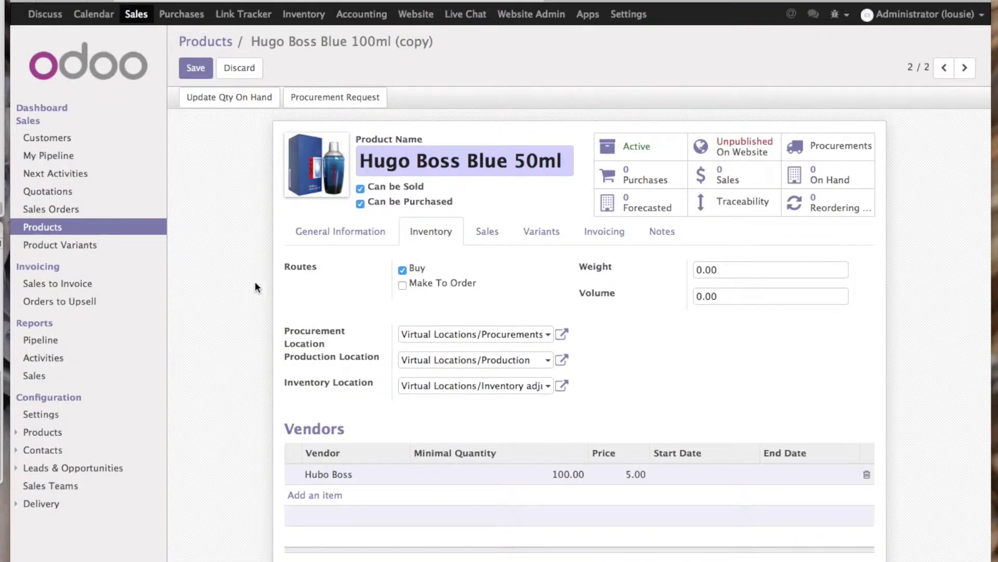
pyautogui.click(228, 97)
pyautogui.write('100')
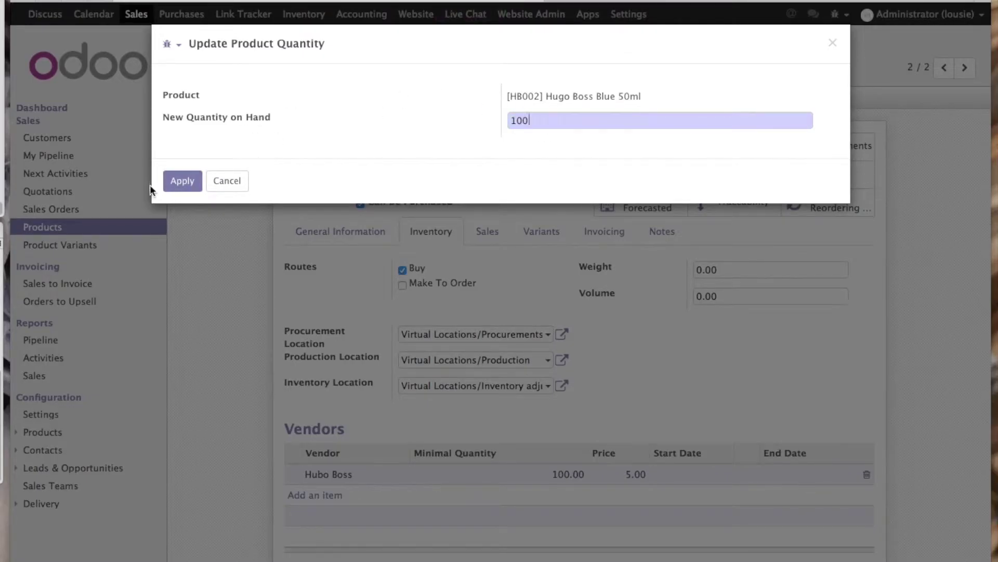
pyautogui.click(182, 180)
pyautogui.click(491, 232)
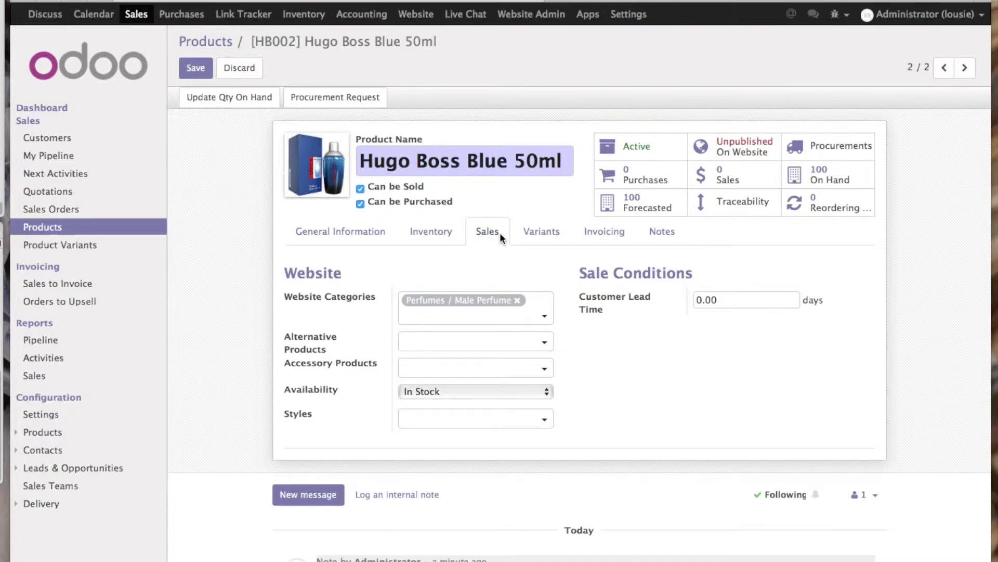
# - Add Hugo Boss Blue 100ml as an alternative product and add a Siza attribute line with 50ml
pyautogui.click(548, 345)
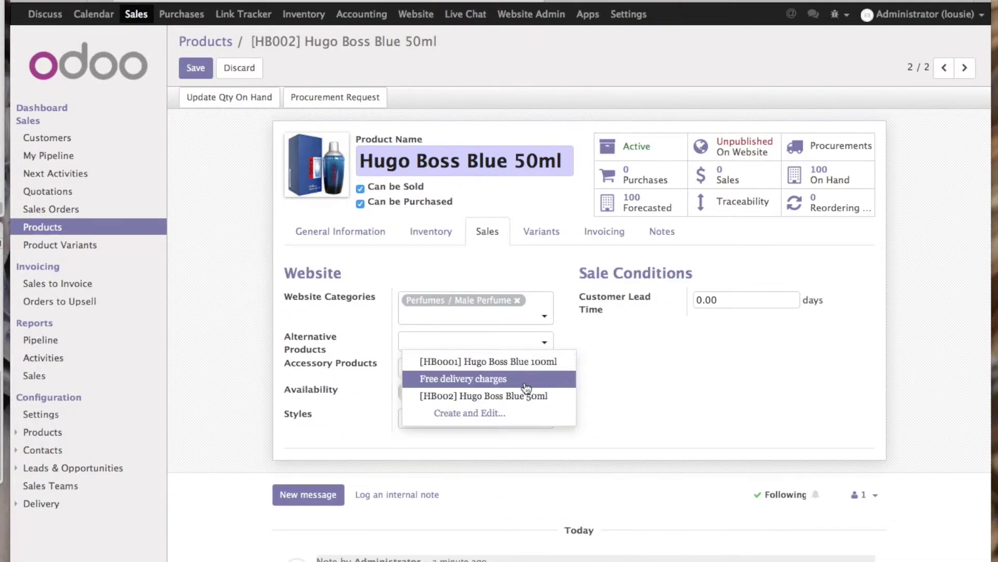
pyautogui.click(556, 366)
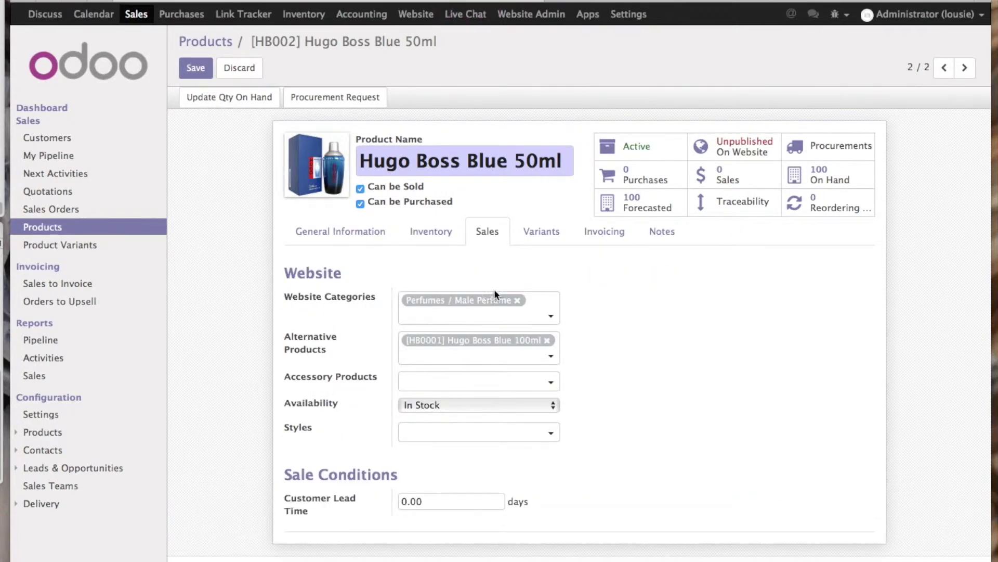
pyautogui.click(541, 231)
pyautogui.click(333, 281)
pyautogui.click(364, 297)
pyautogui.click(591, 285)
pyautogui.click(572, 296)
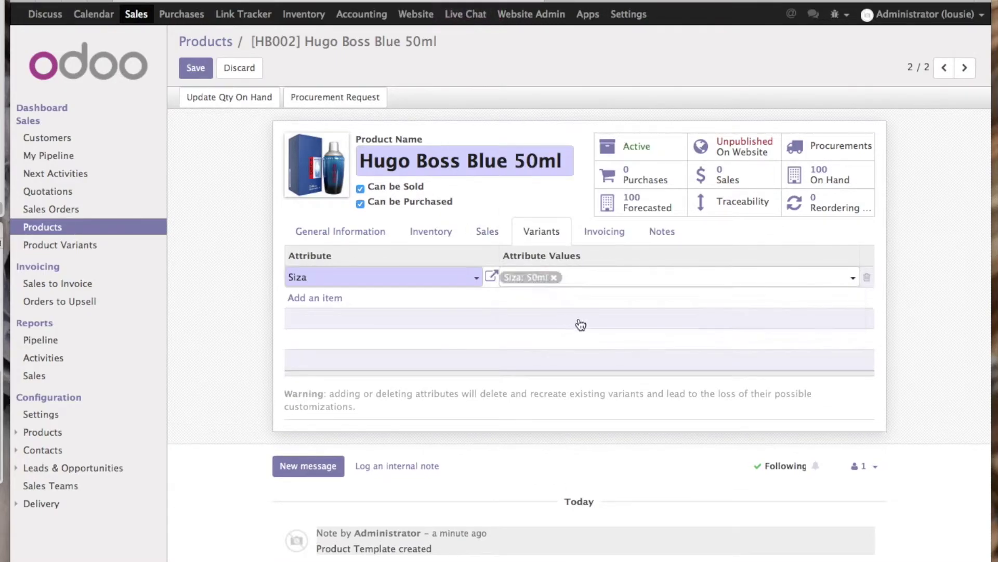
pyautogui.click(551, 282)
pyautogui.click(603, 298)
pyautogui.click(600, 305)
# - Reset the Siza value to 50ml, save the 50ml product, and show the Product Variants list
pyautogui.click(607, 283)
pyautogui.click(559, 281)
pyautogui.click(540, 283)
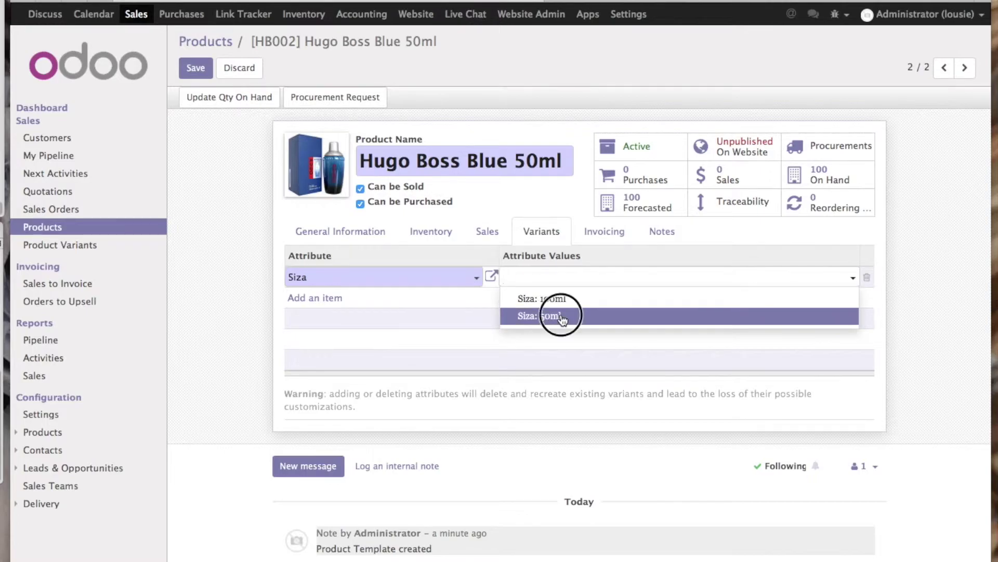
pyautogui.click(561, 315)
pyautogui.click(605, 233)
pyautogui.click(653, 241)
pyautogui.click(195, 68)
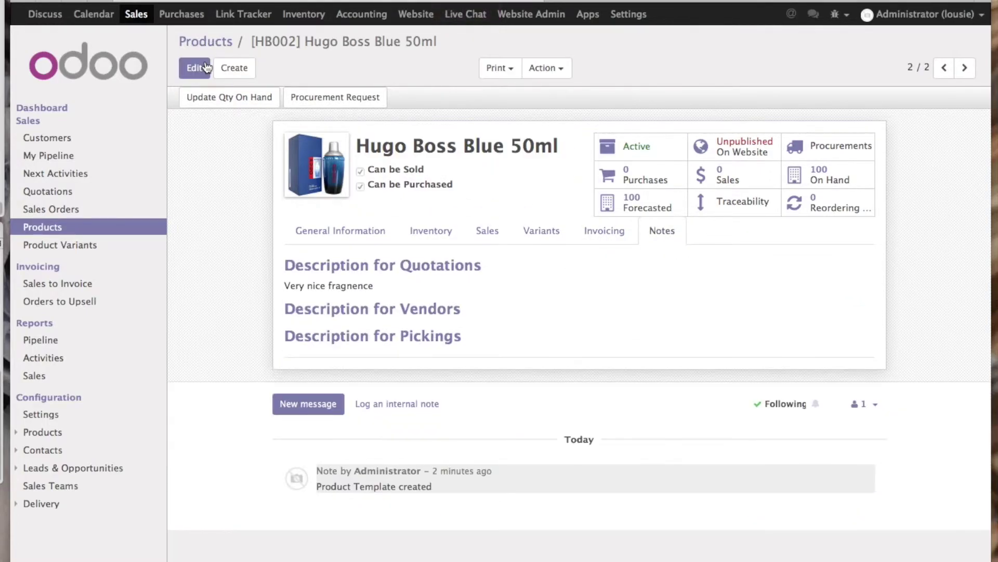
pyautogui.click(82, 251)
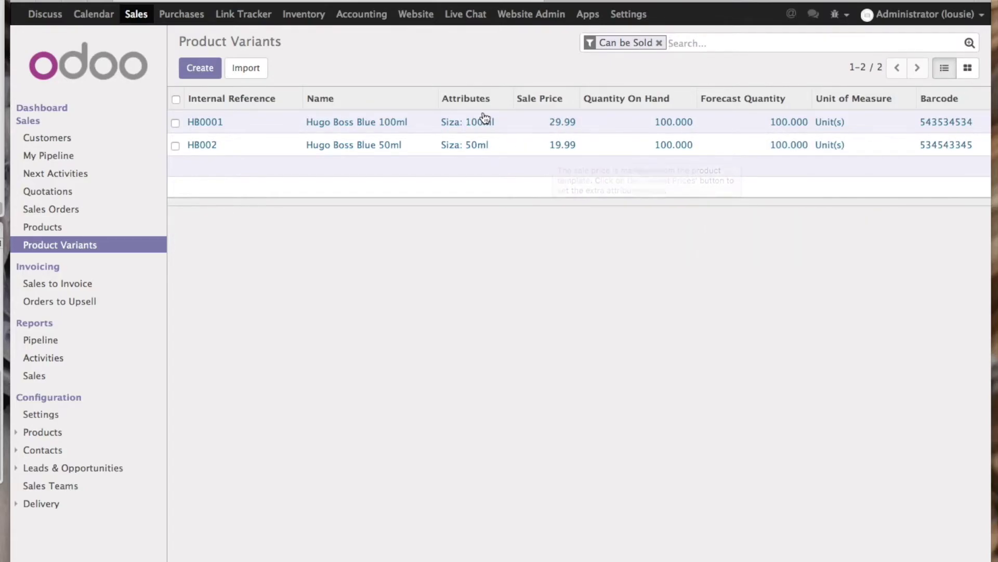
# - Go from the 100ml variant to Sales Configuration's Attribute Values list
pyautogui.click(481, 123)
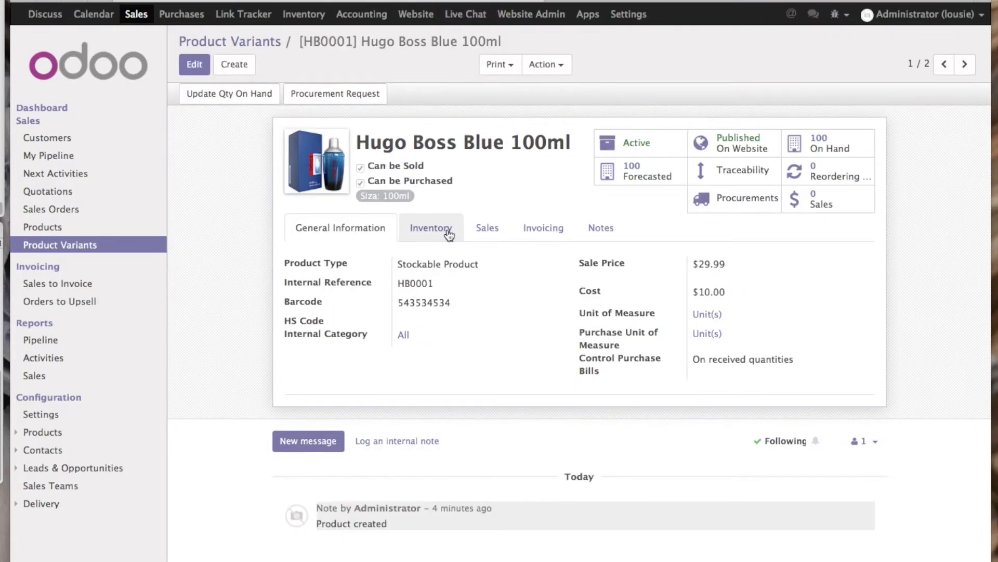
pyautogui.click(42, 414)
pyautogui.click(42, 431)
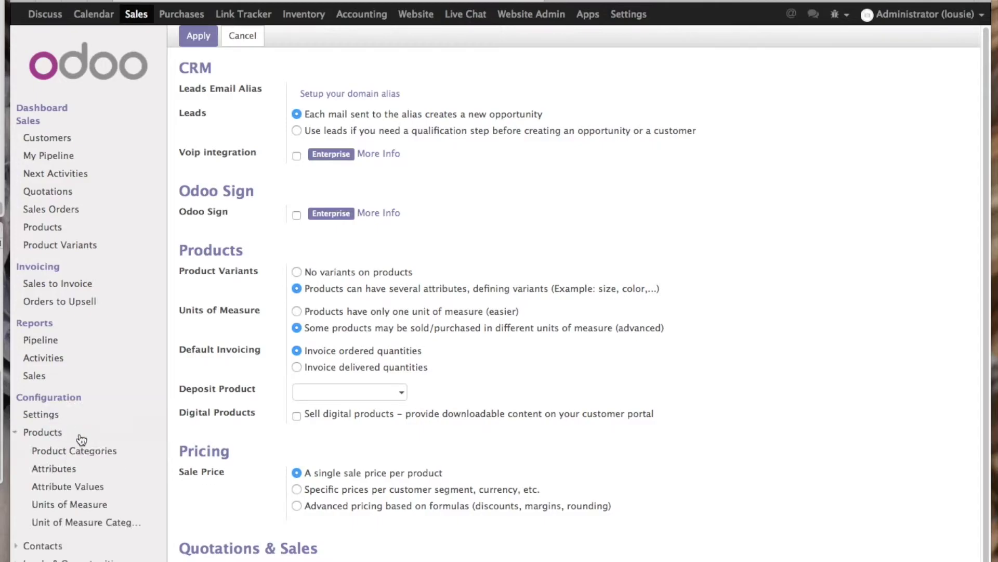
pyautogui.click(54, 468)
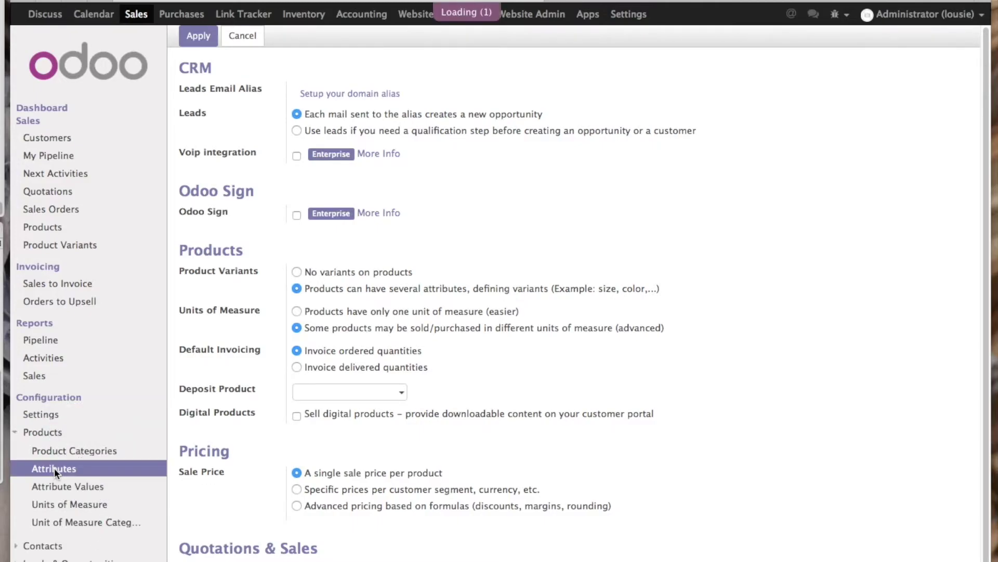
pyautogui.click(64, 486)
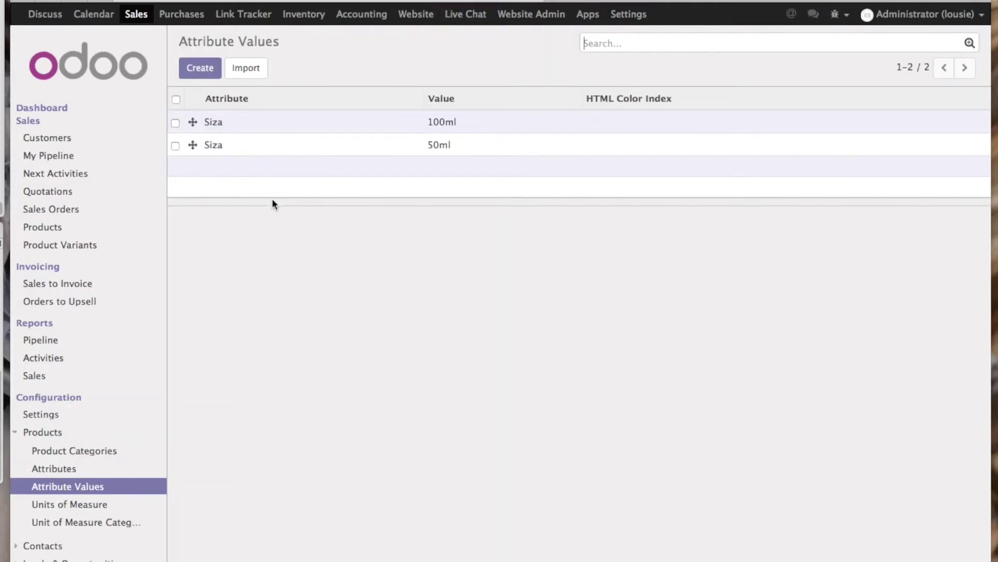
# - Create a 25ml value for the Siza attribute and save it
pyautogui.click(200, 68)
pyautogui.click(232, 123)
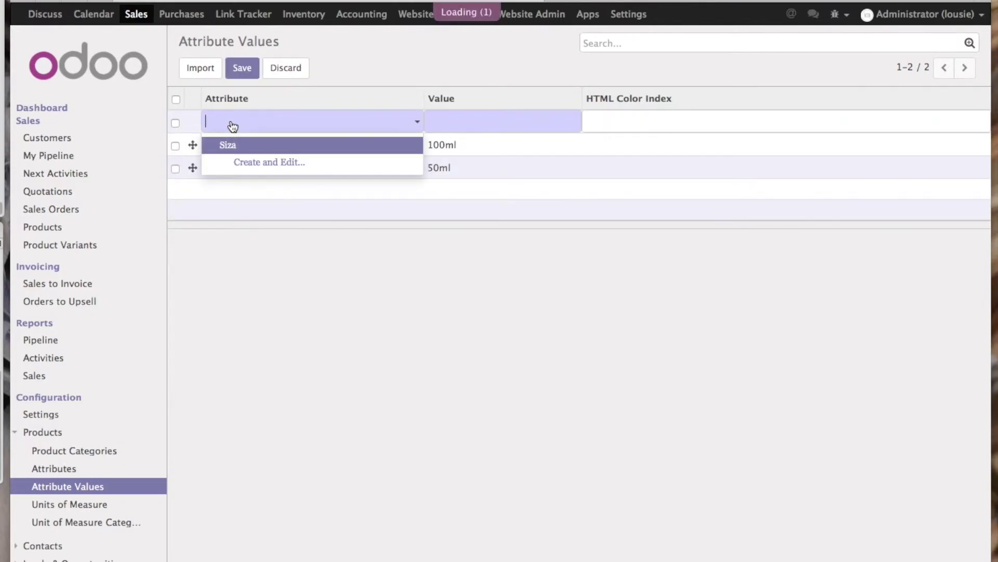
pyautogui.click(234, 142)
pyautogui.click(504, 120)
pyautogui.write('2')
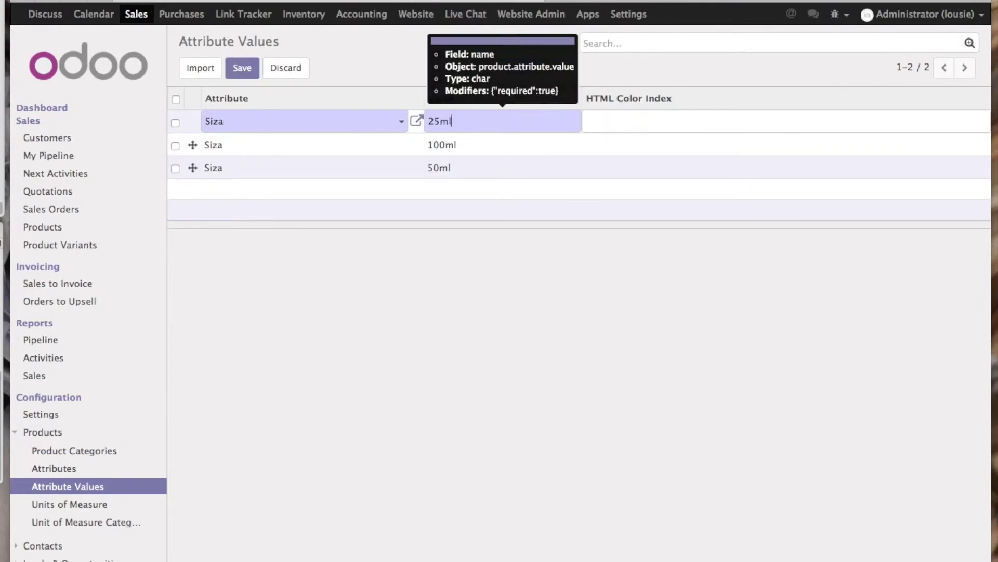
pyautogui.write('5ml')
pyautogui.click(241, 68)
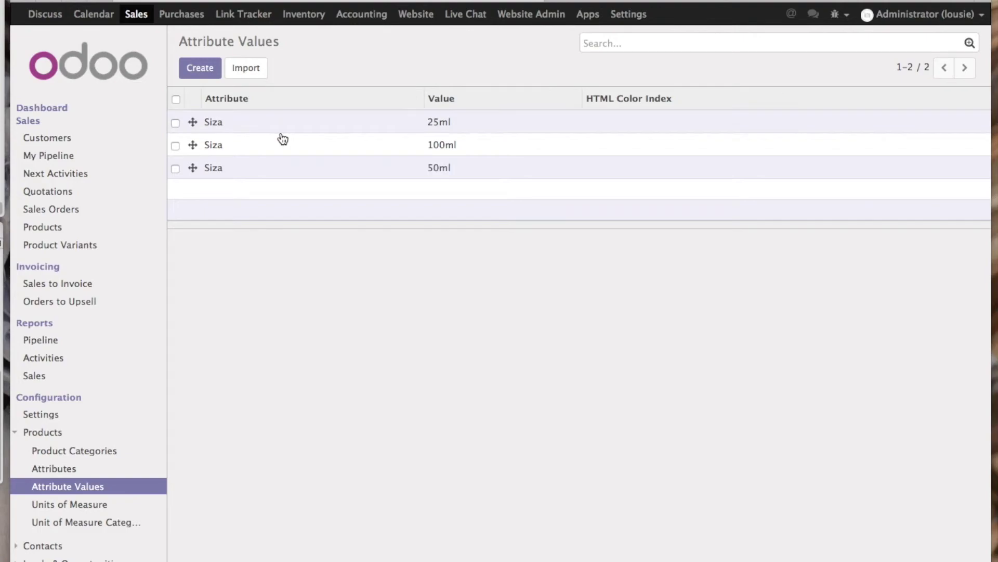